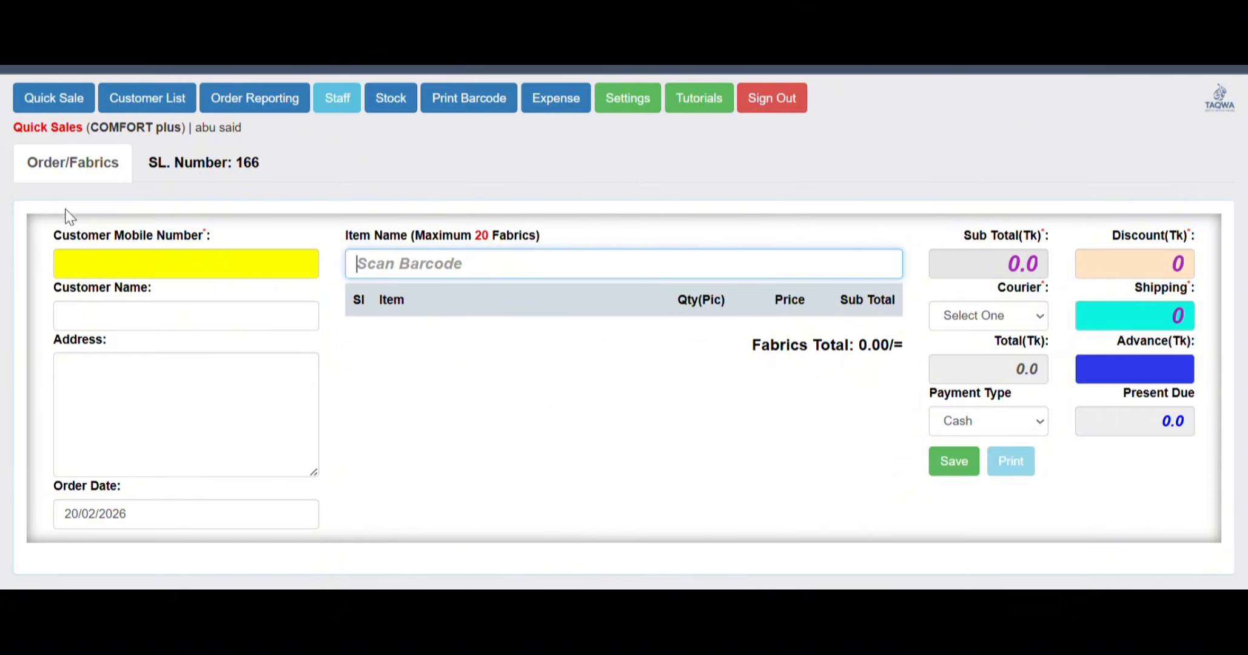
# - Fill in the customer details by looking up part of the mobile number and choosing the second saved customer suggested
pyautogui.click(176, 273)
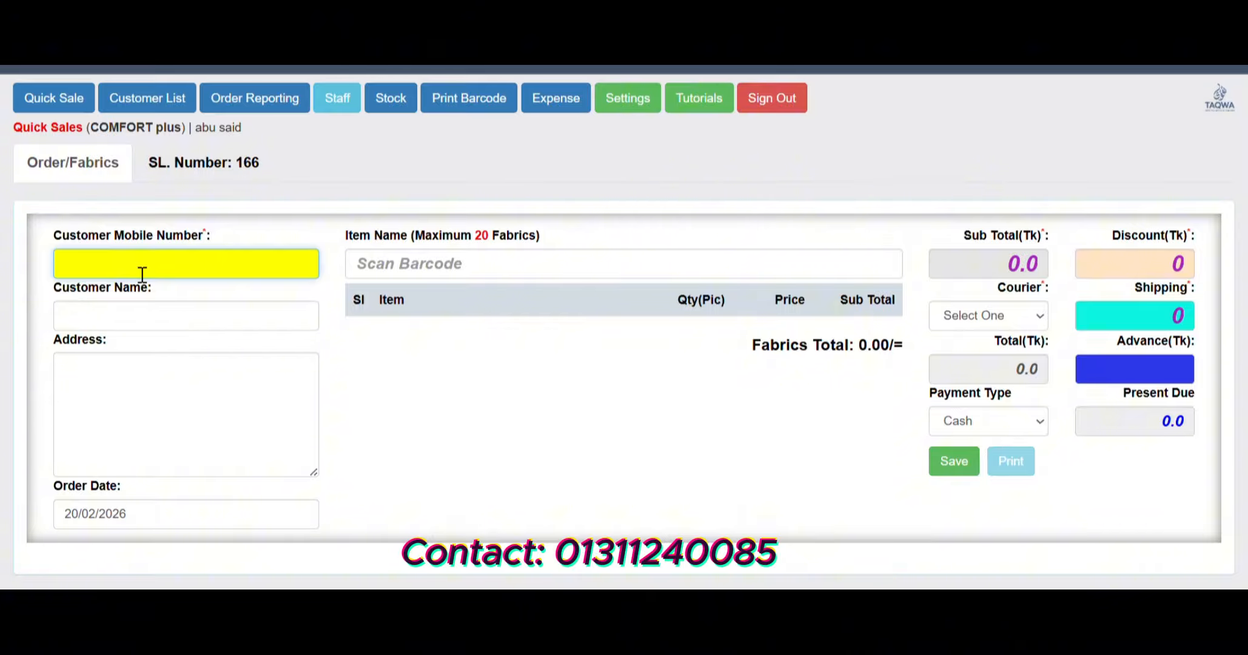
pyautogui.write('017')
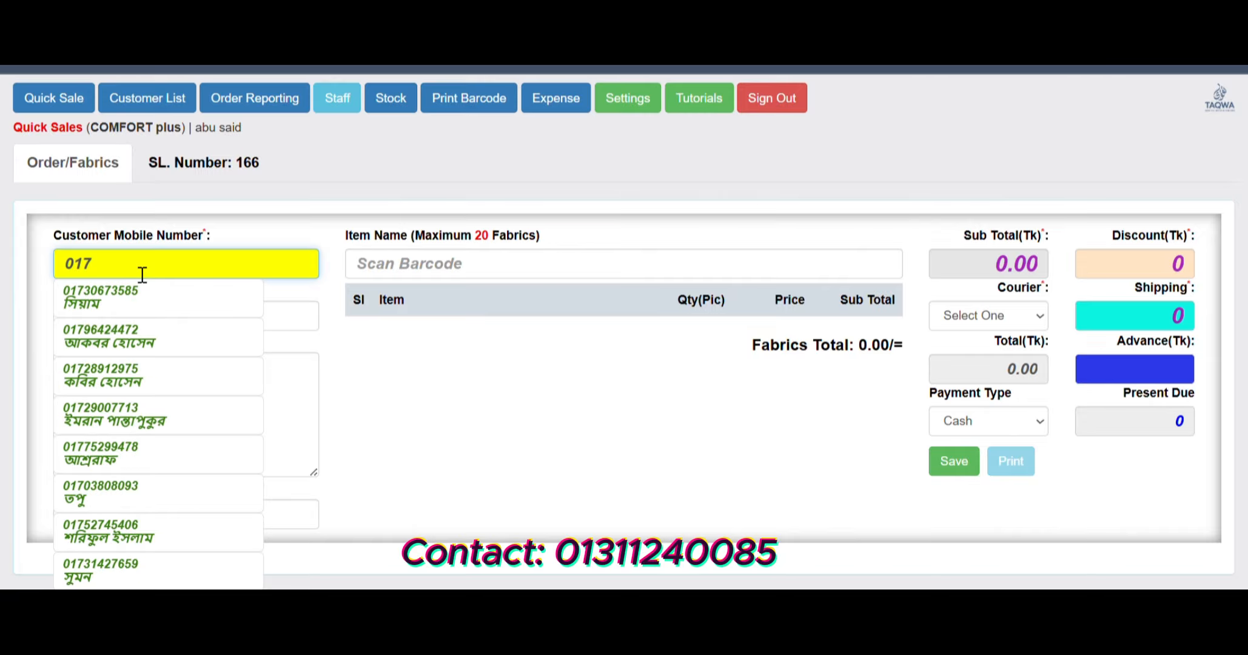
pyautogui.click(125, 340)
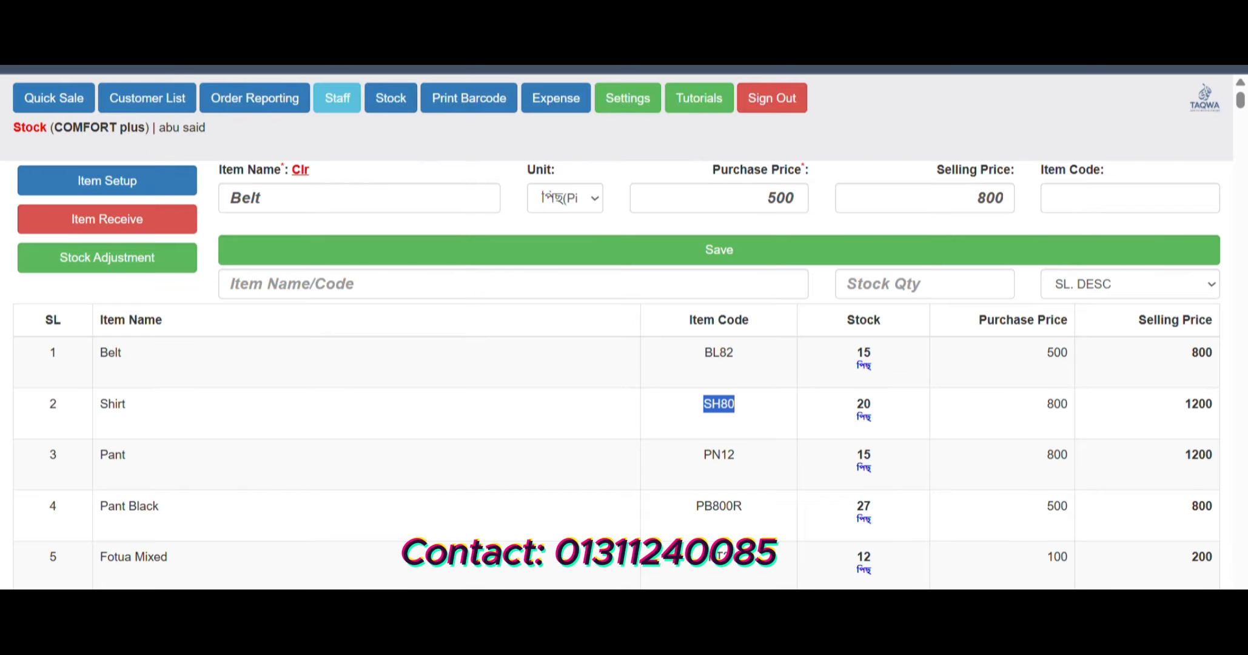
# - Copy item code PN12 from the stock list, add the Pant to the sale with it, and set its quantity to 2
pyautogui.click(734, 465)
pyautogui.doubleClick(734, 466)
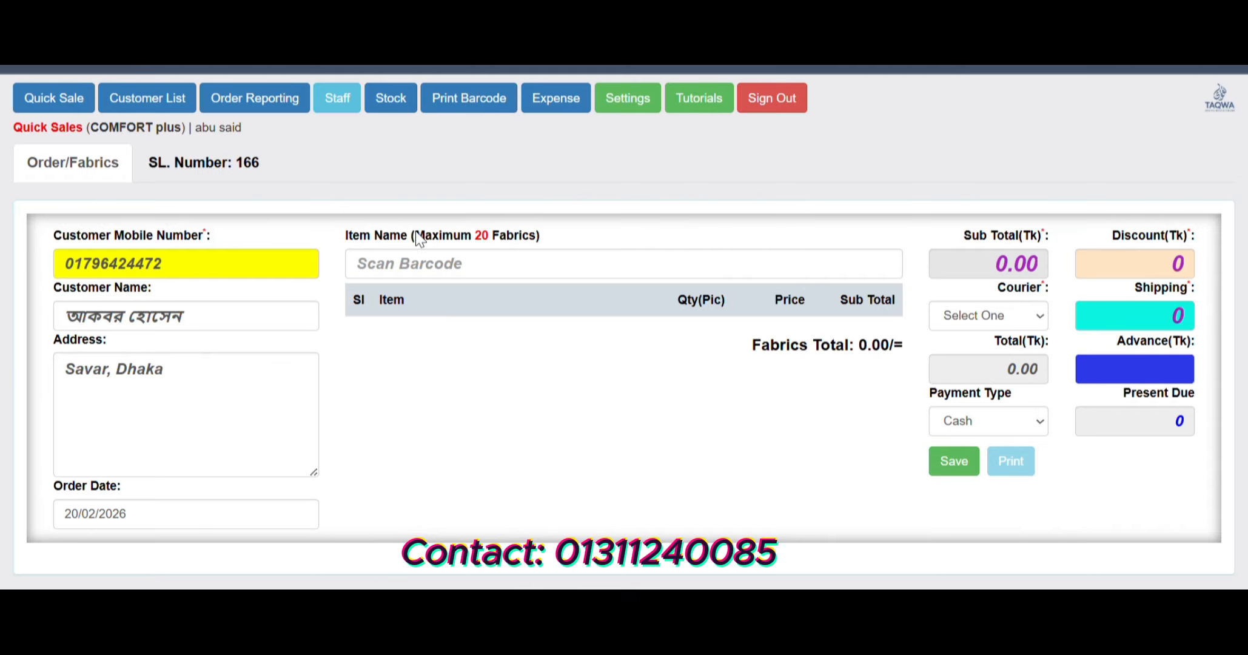
pyautogui.click(400, 265)
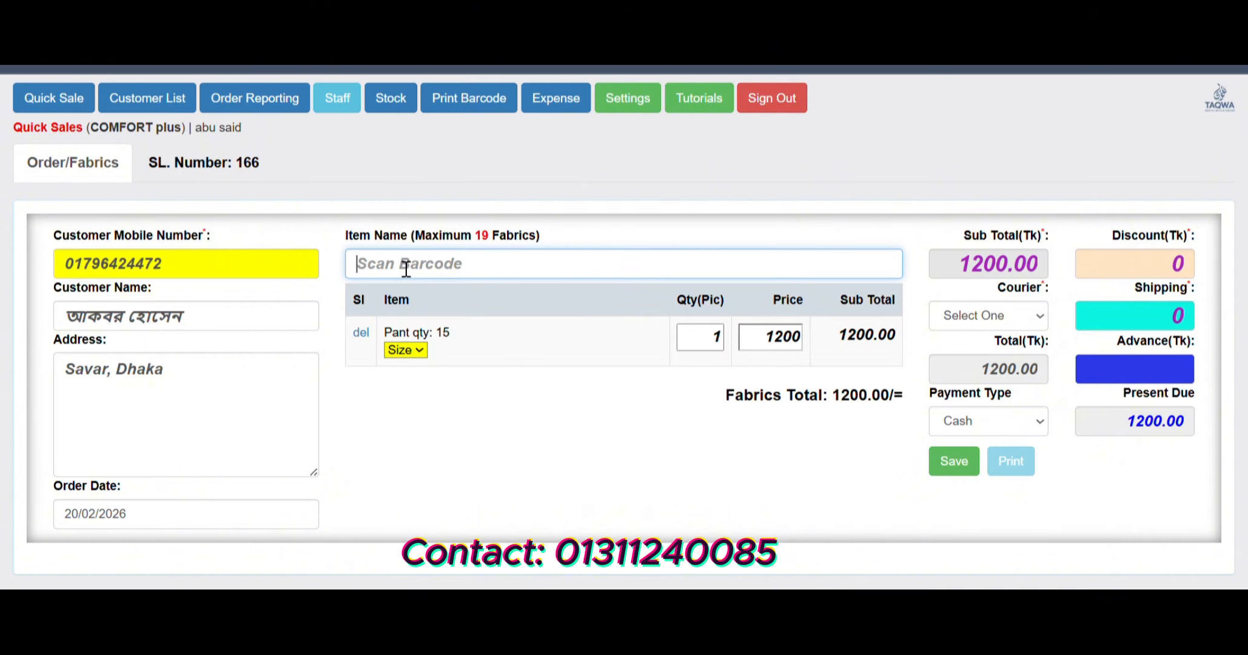
pyautogui.doubleClick(783, 345)
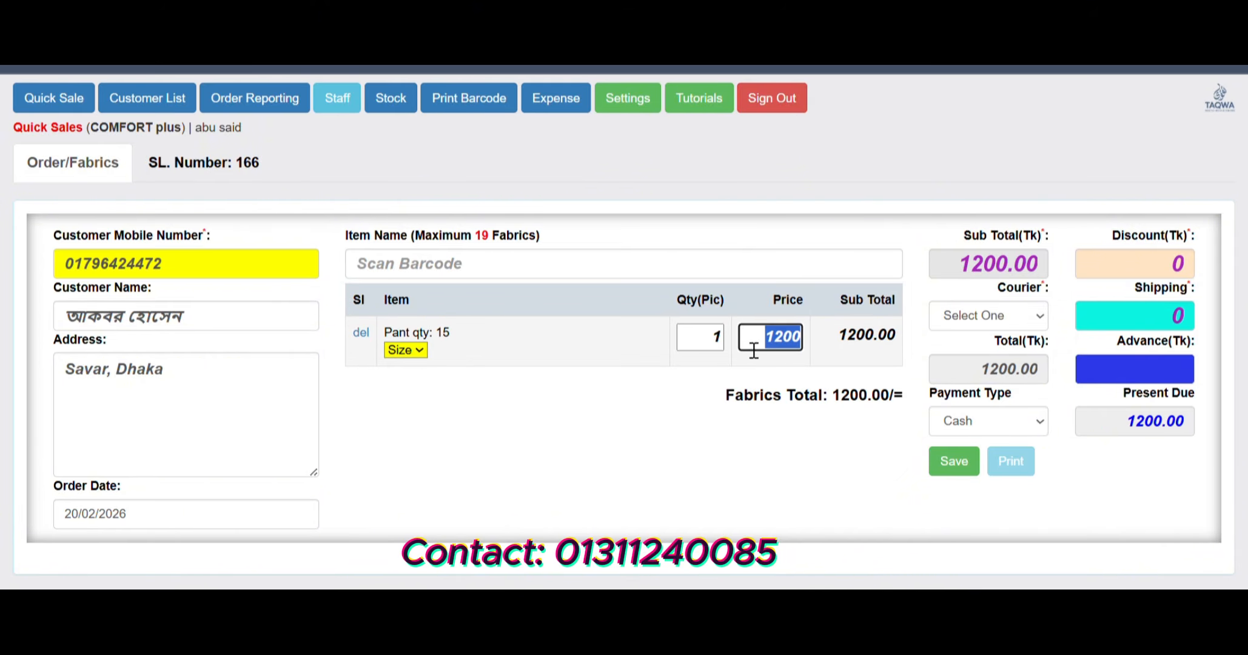
pyautogui.doubleClick(719, 338)
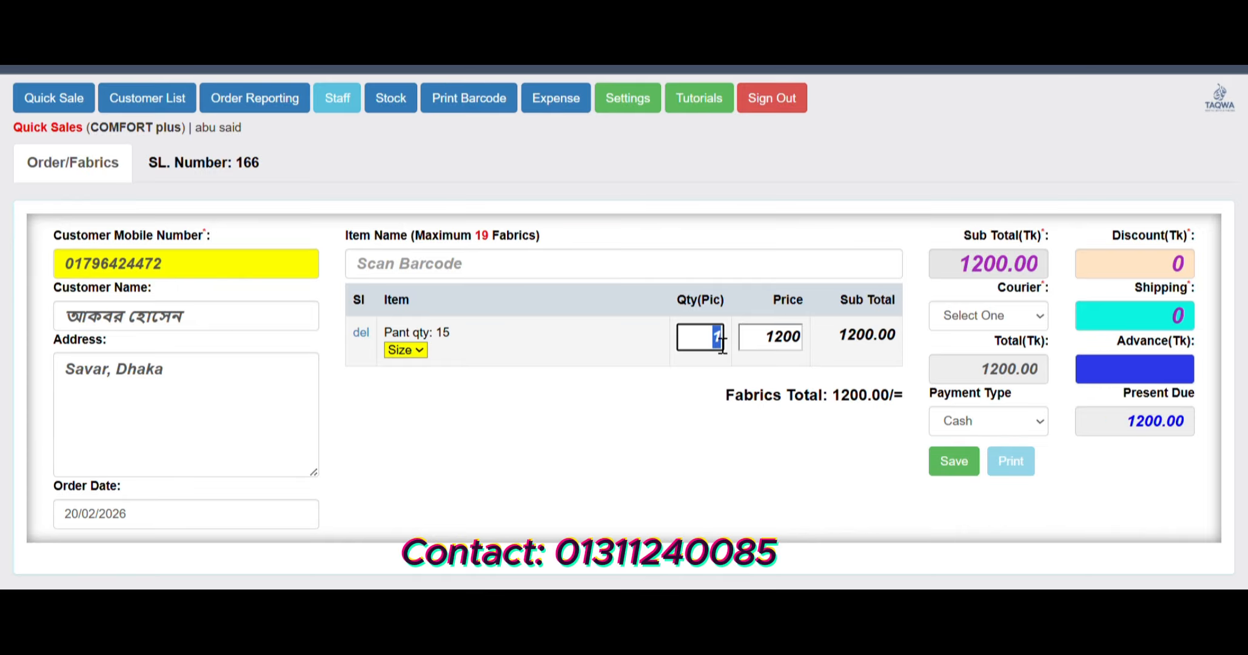
pyautogui.write('2')
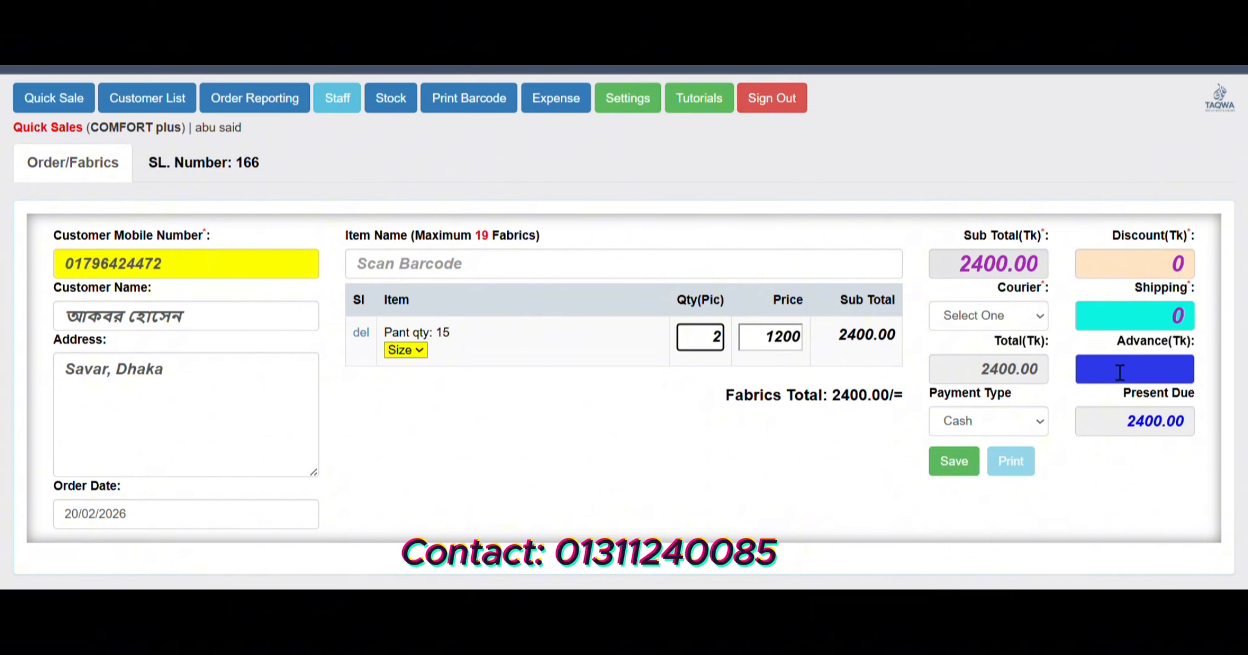
# - Enter an advance of 1000 Tk, save the sale and confirm it
pyautogui.click(1161, 378)
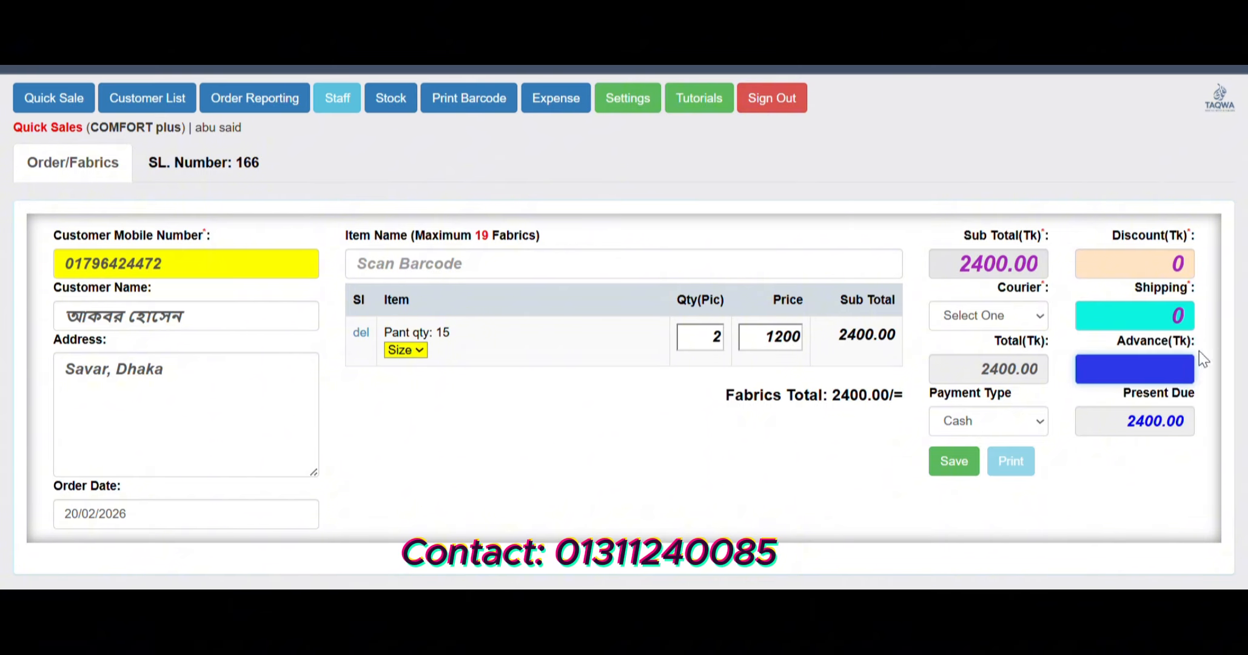
pyautogui.doubleClick(997, 377)
pyautogui.click(1160, 374)
pyautogui.write('1000')
pyautogui.click(955, 464)
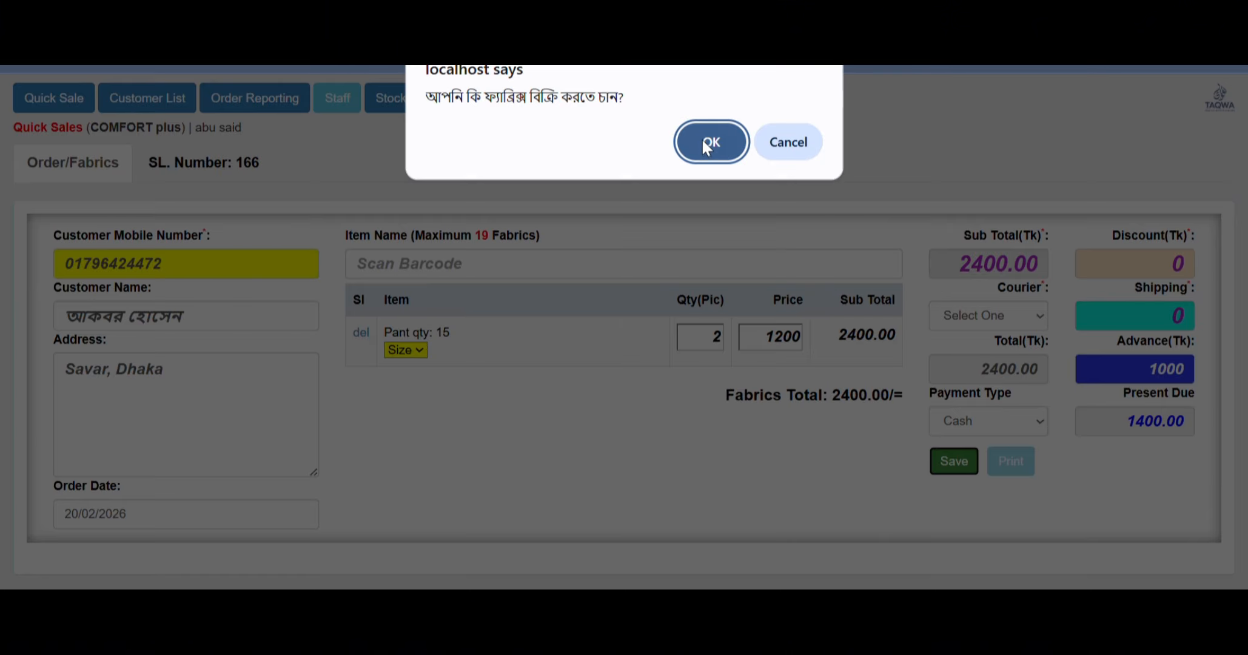
pyautogui.click(702, 141)
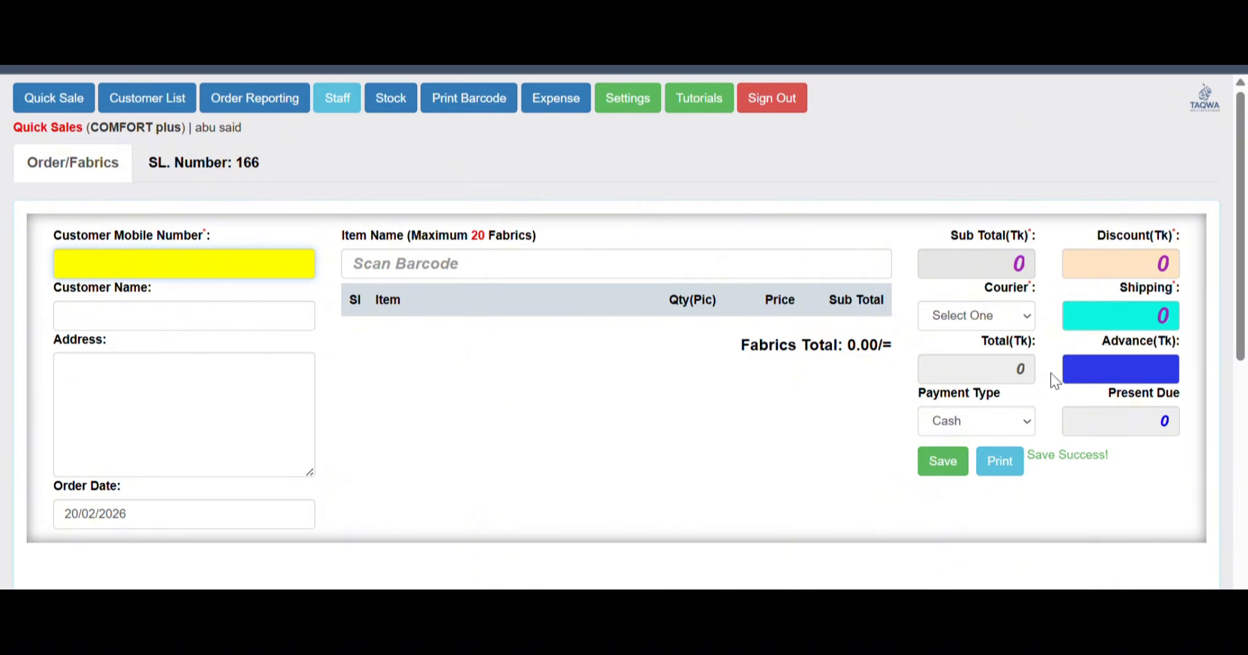
# - Preview the printout of the saved sale's receipt, then cancel printing
pyautogui.scroll(-5, 1048, 214)
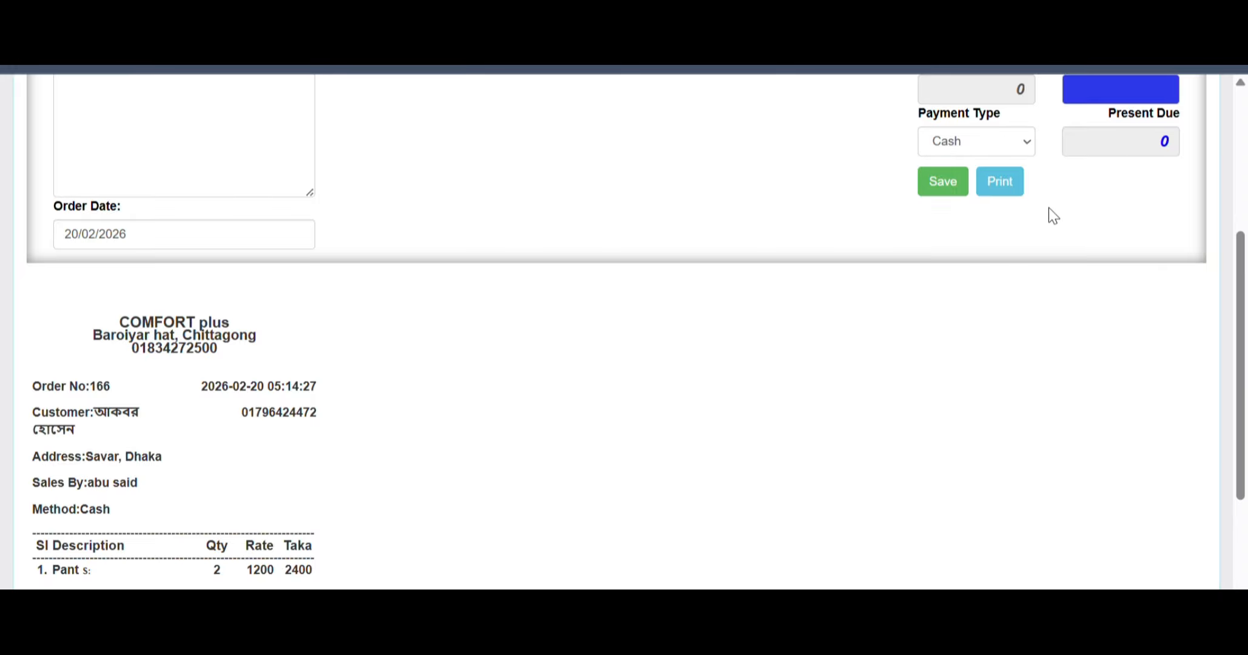
pyautogui.click(1011, 192)
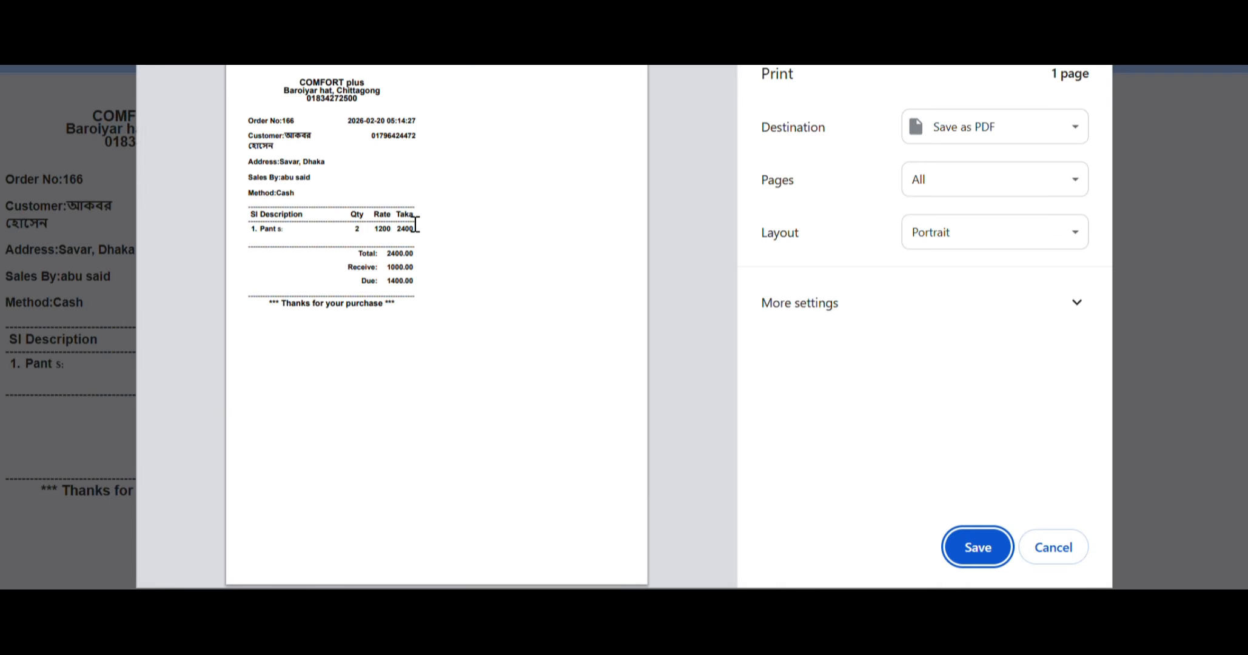
pyautogui.click(1056, 538)
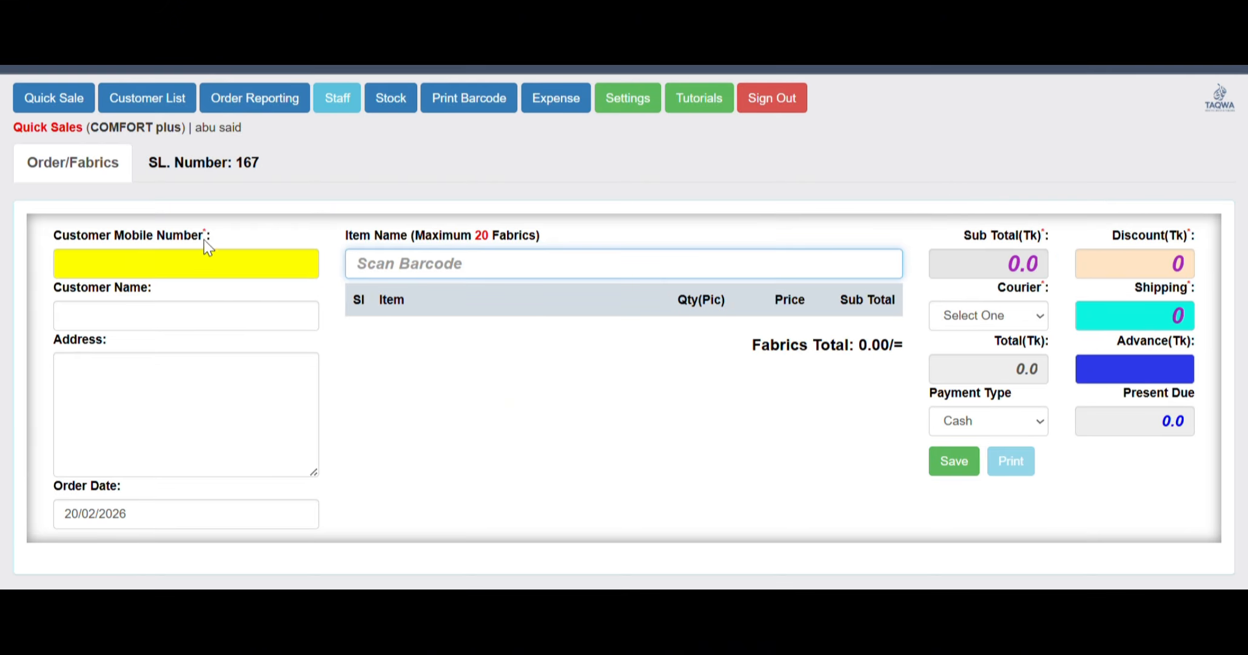
# - Open the fabrics sales list and examine the newest order's number, customer, sales date, net total, advance and due
pyautogui.click(149, 100)
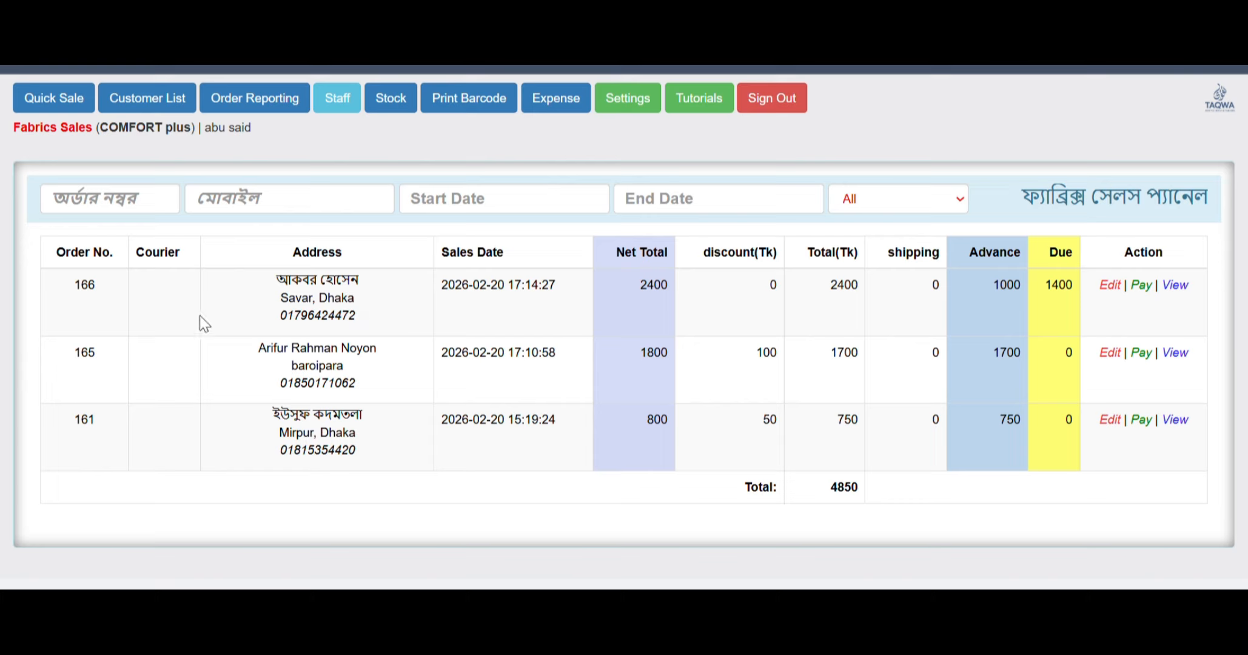
pyautogui.moveTo(106, 284); pyautogui.dragTo(74, 285)
pyautogui.moveTo(364, 282); pyautogui.dragTo(293, 291)
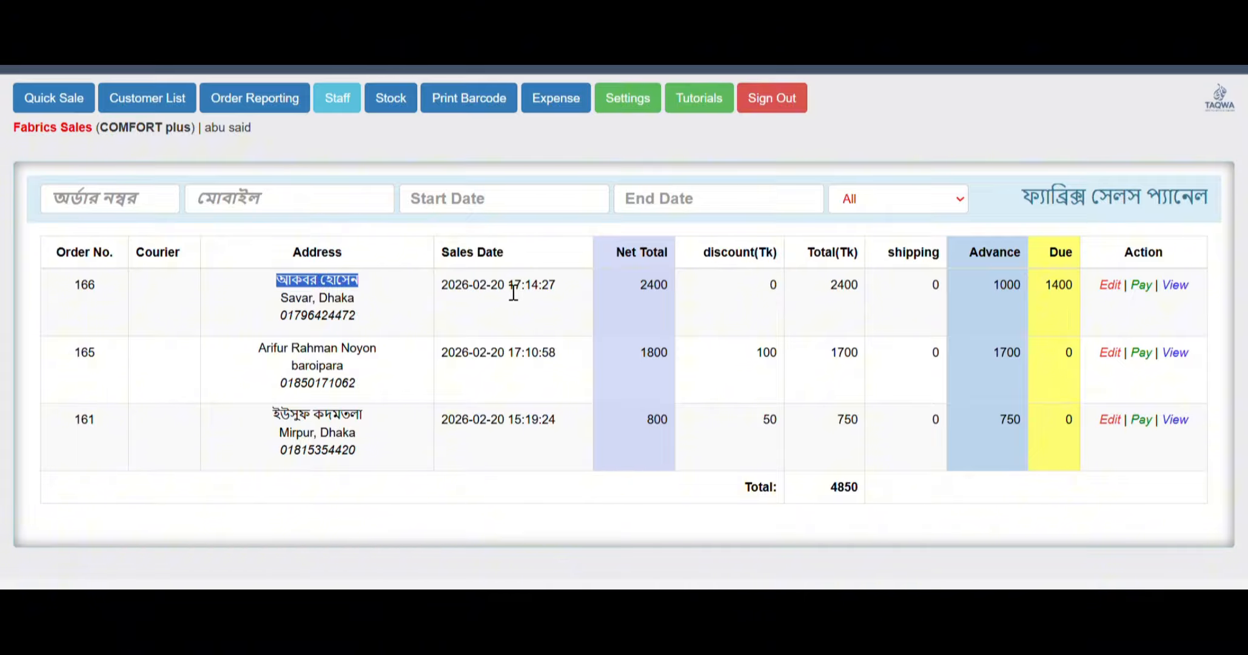
pyautogui.moveTo(505, 285); pyautogui.dragTo(456, 296)
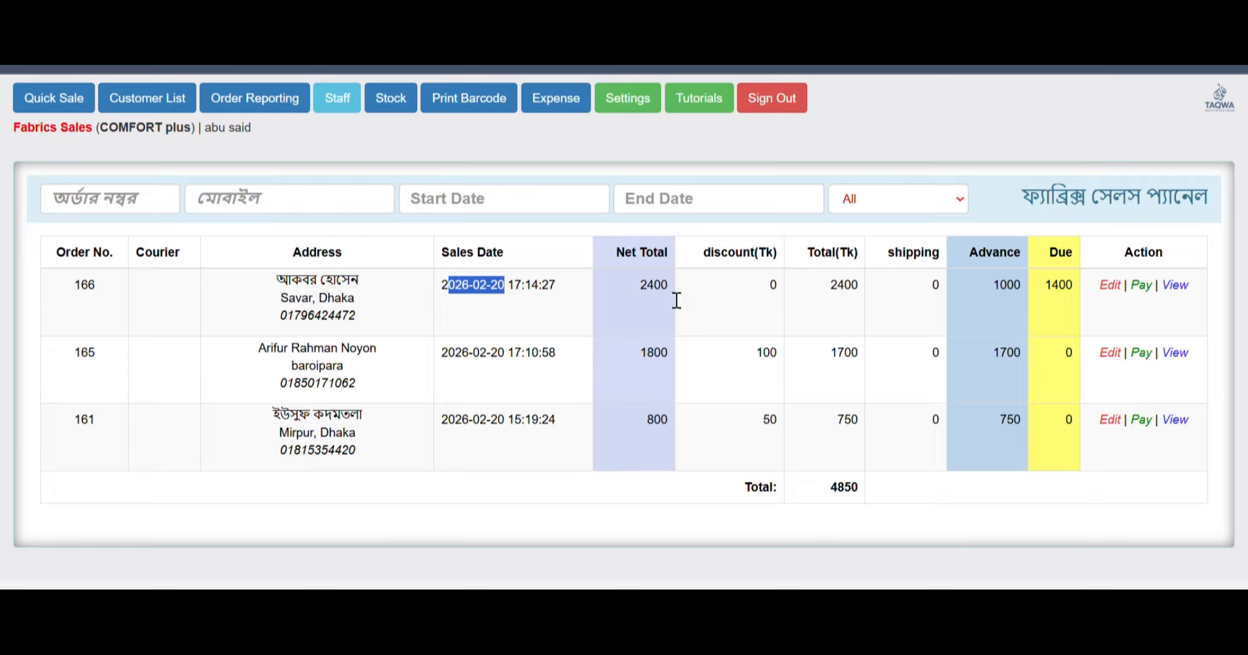
pyautogui.moveTo(671, 293); pyautogui.dragTo(622, 286)
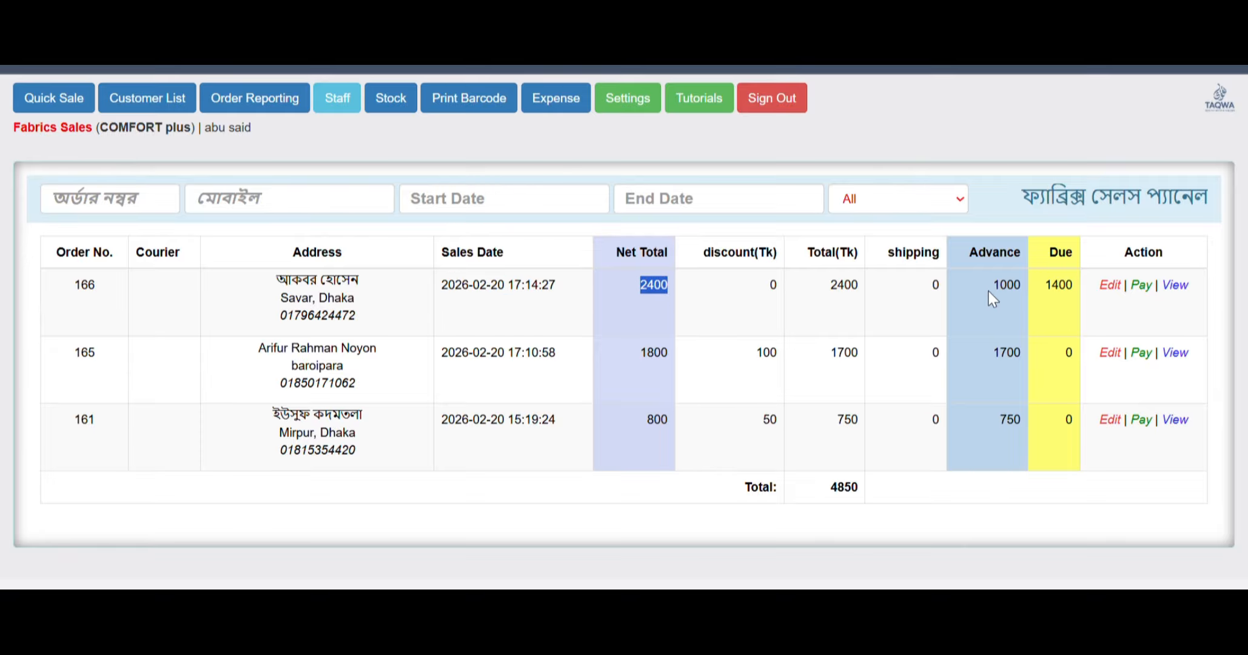
pyautogui.moveTo(1008, 290); pyautogui.dragTo(993, 289)
pyautogui.moveTo(1068, 290); pyautogui.dragTo(1044, 288)
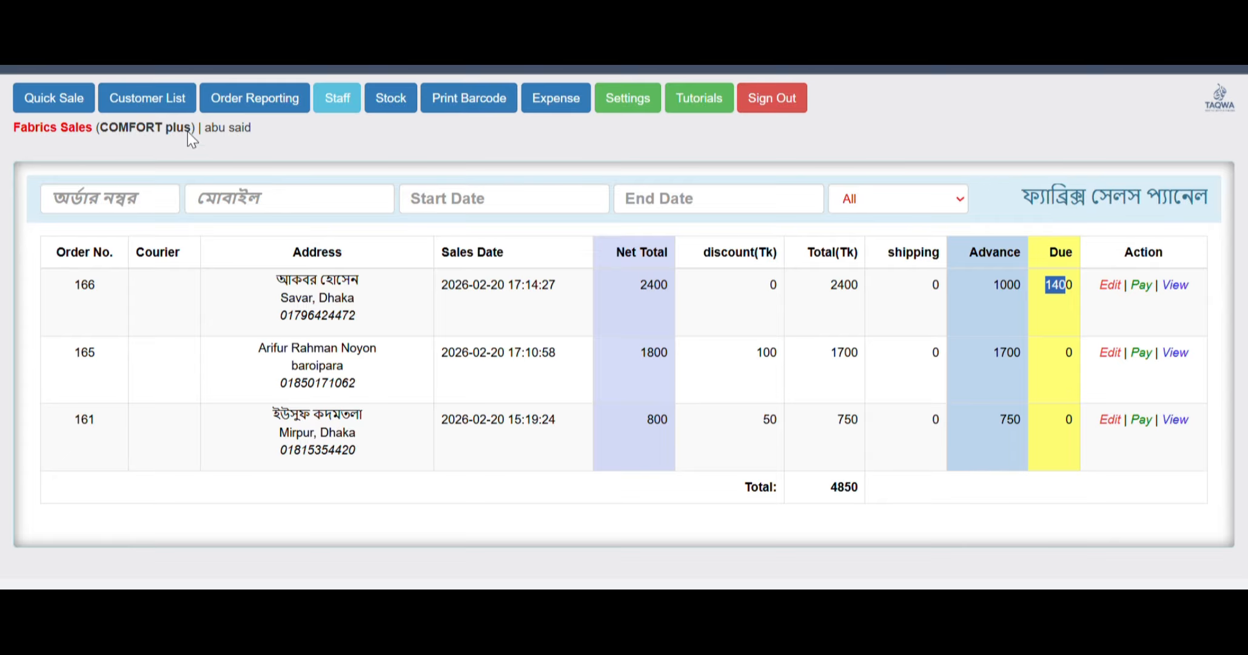
# - Open the newest order in the sales list for editing and review its customer mobile number, name and address fields
pyautogui.click(1112, 285)
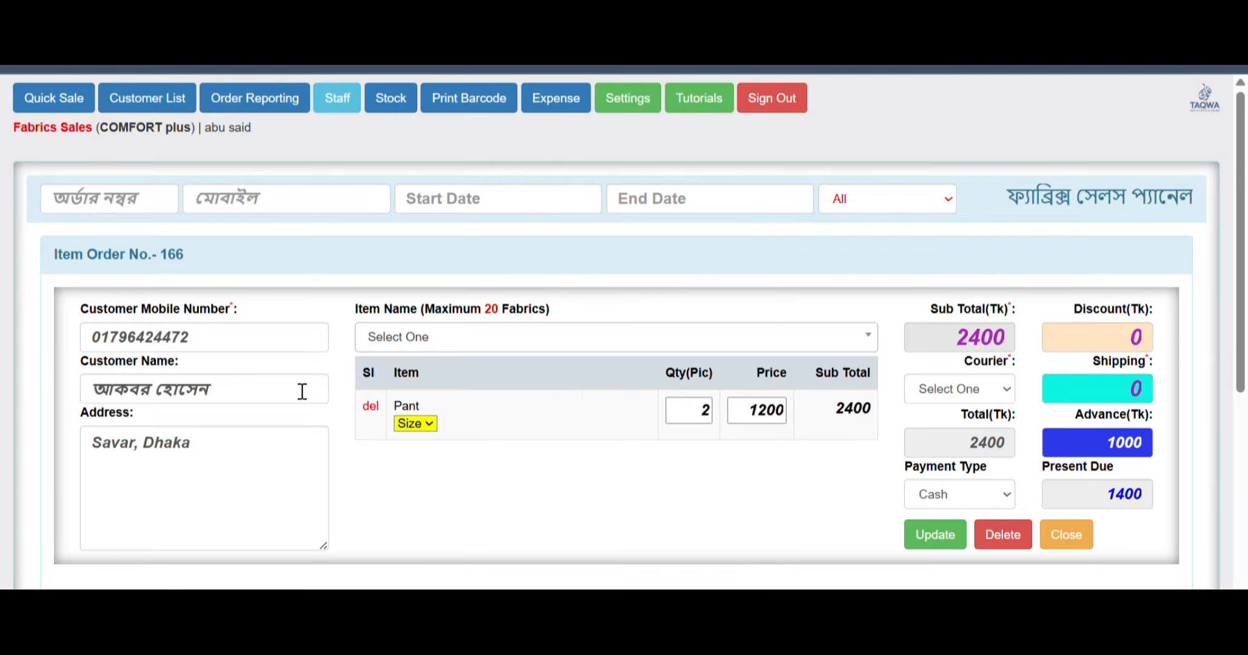
pyautogui.click(203, 344)
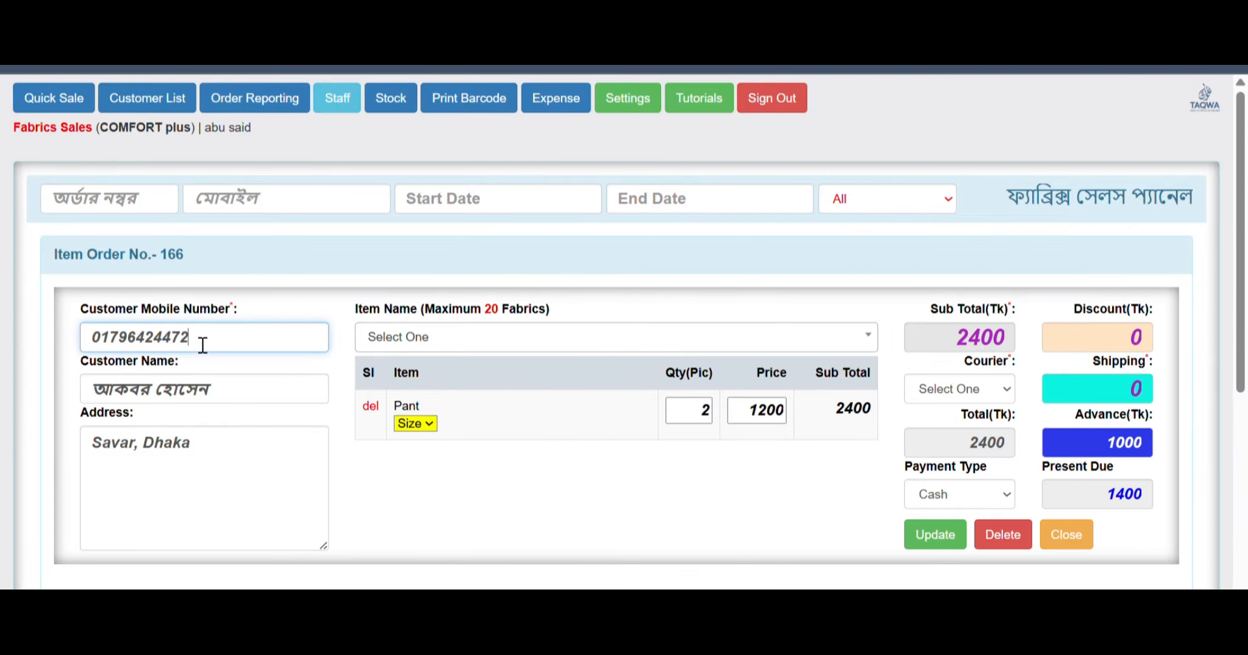
pyautogui.click(245, 400)
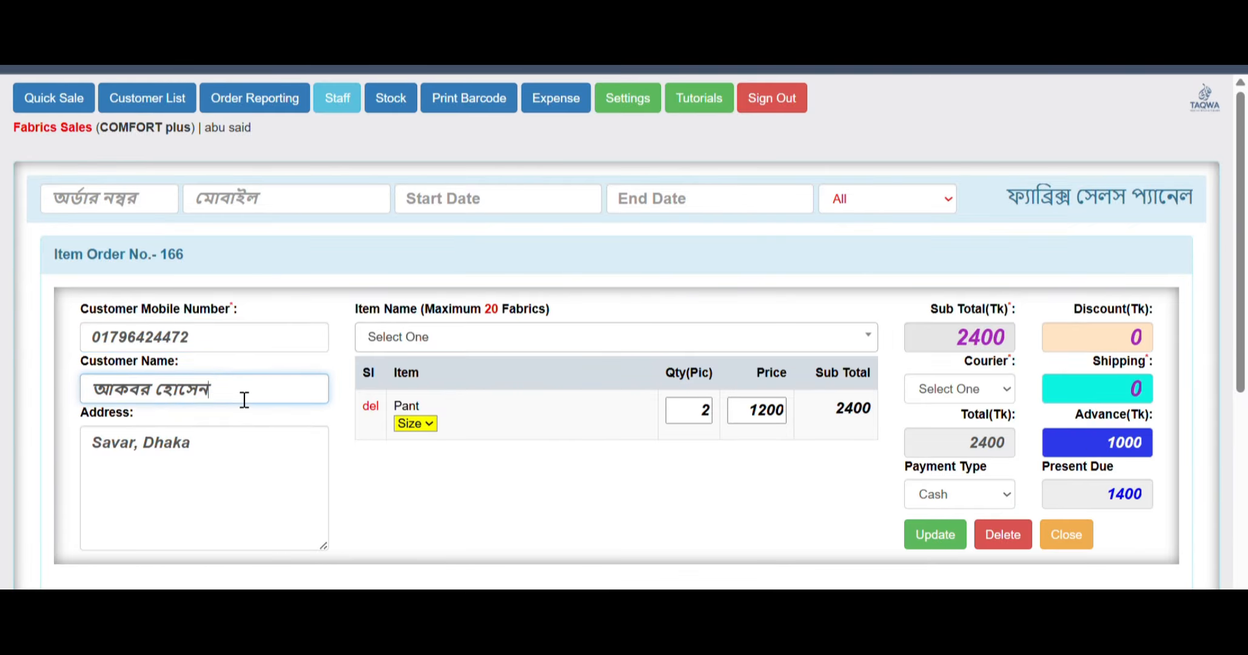
pyautogui.click(220, 467)
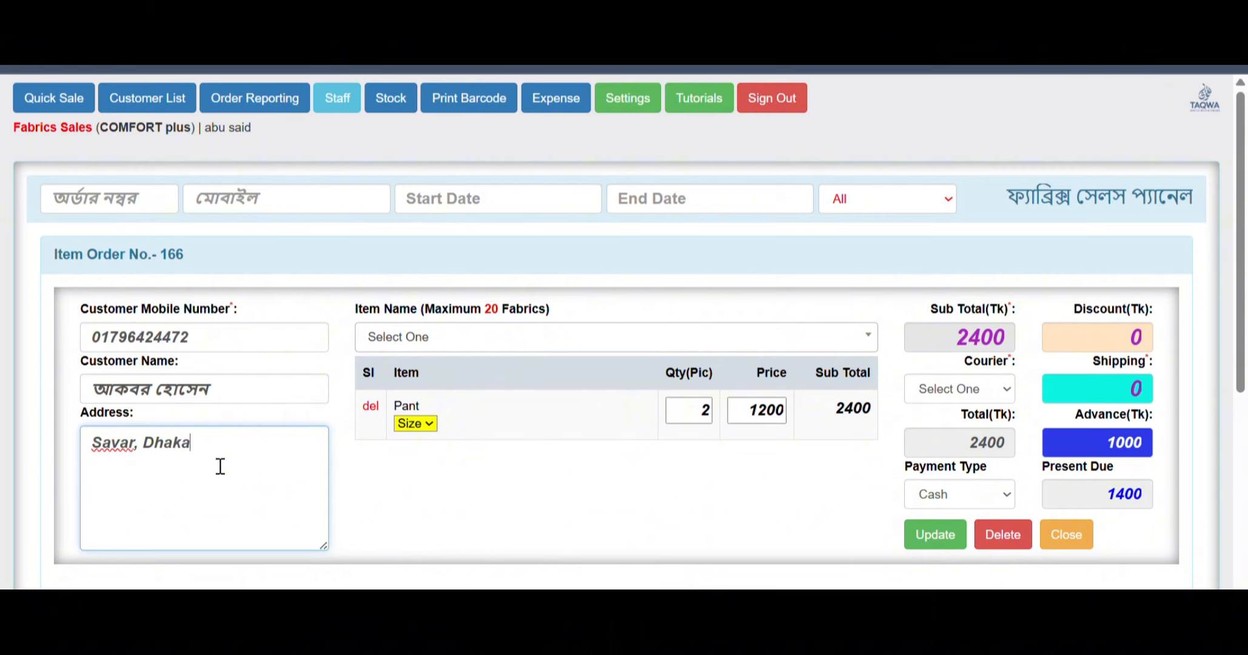
pyautogui.click(510, 499)
# - Set the Pant's quantity to 3 in the order and check the recalculated sub total
pyautogui.click(706, 413)
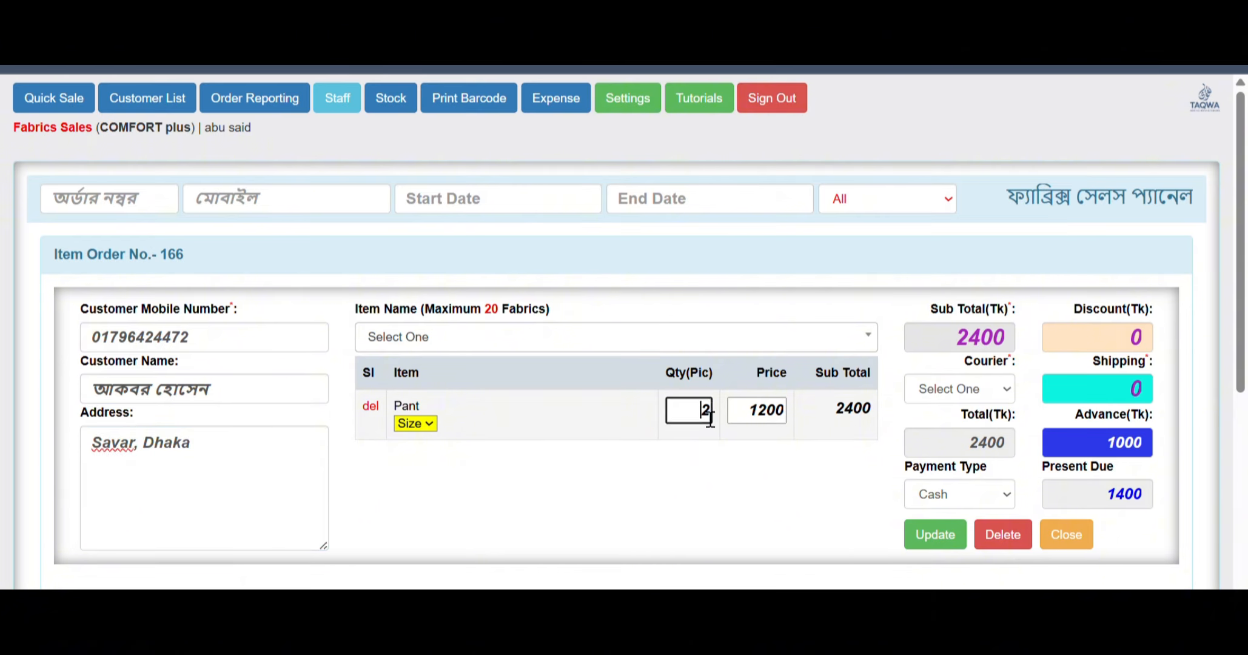
pyautogui.doubleClick(706, 411)
pyautogui.click(717, 418)
pyautogui.press('BackSpace')
pyautogui.write('3')
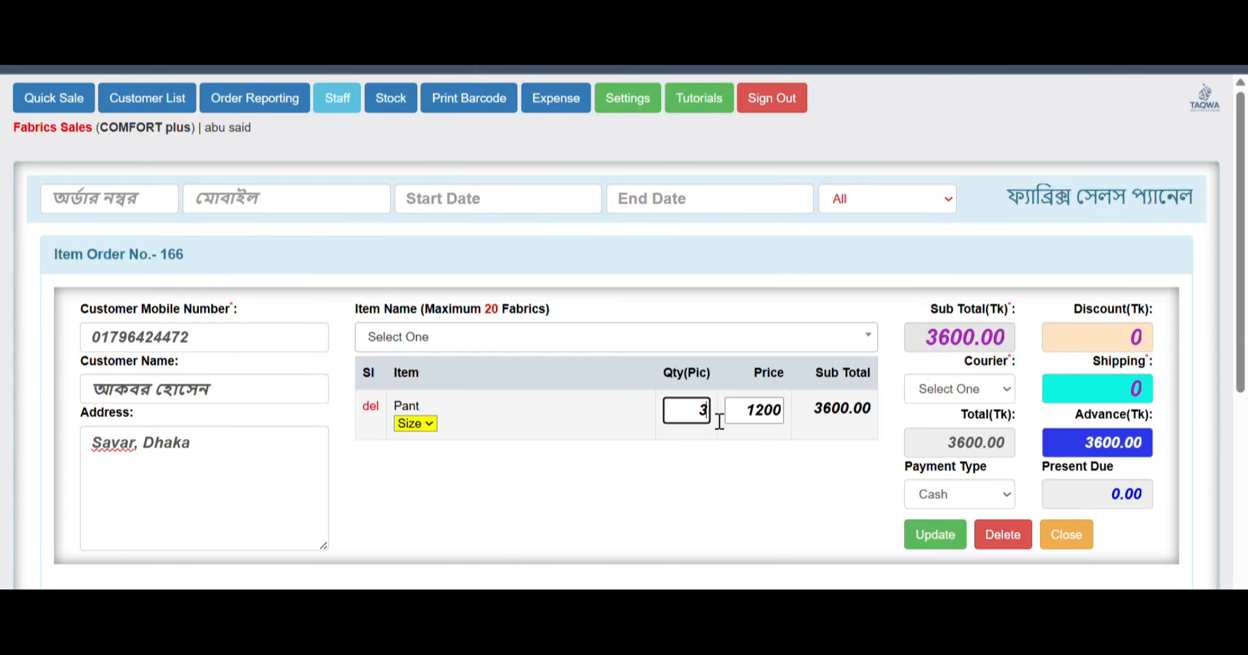
pyautogui.click(965, 347)
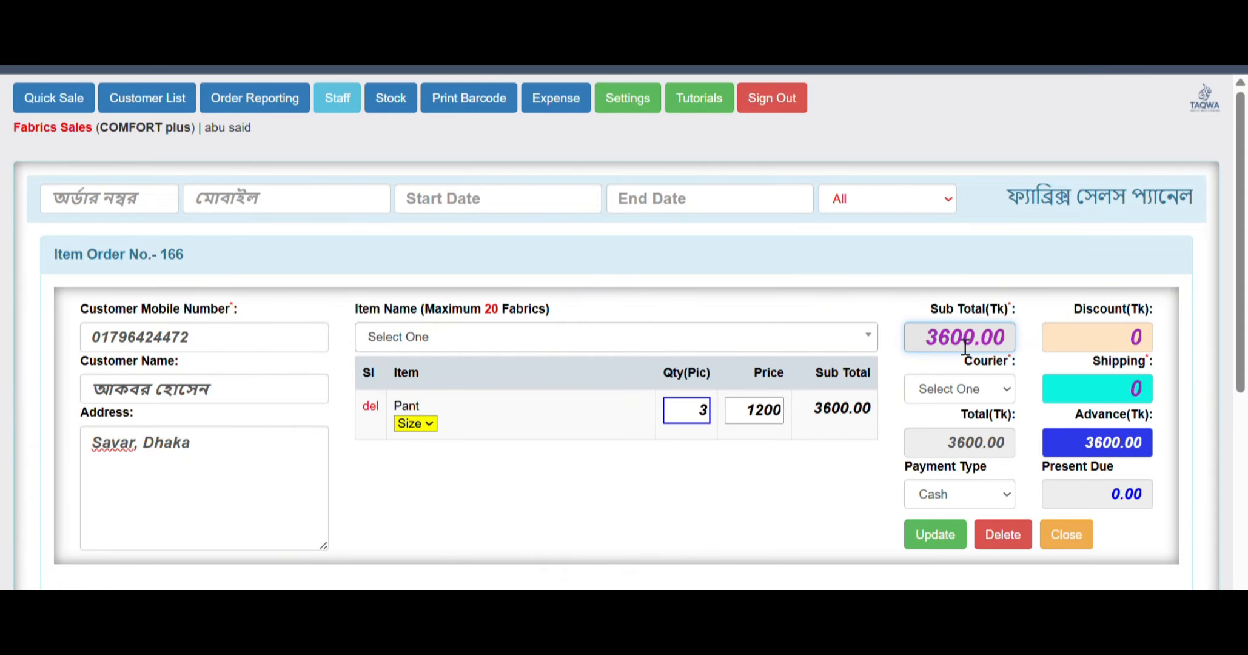
pyautogui.moveTo(927, 344); pyautogui.dragTo(993, 345)
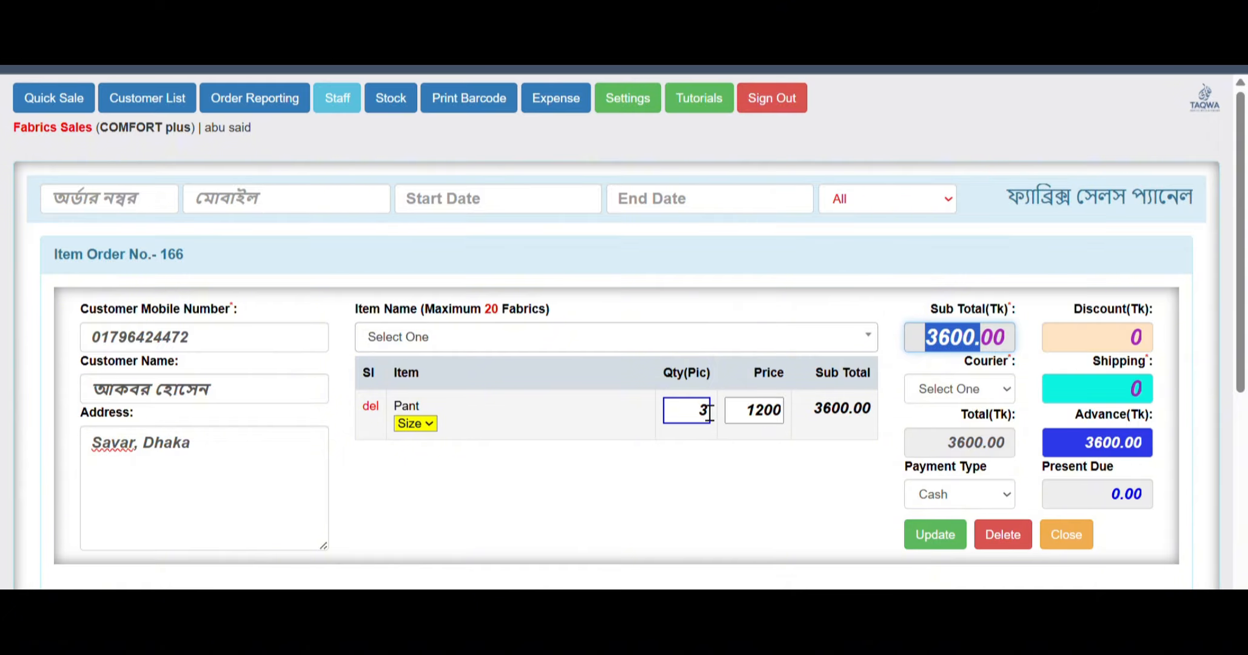
# - Set the Pant's price to 1000, update the order and confirm the update
pyautogui.doubleClick(760, 421)
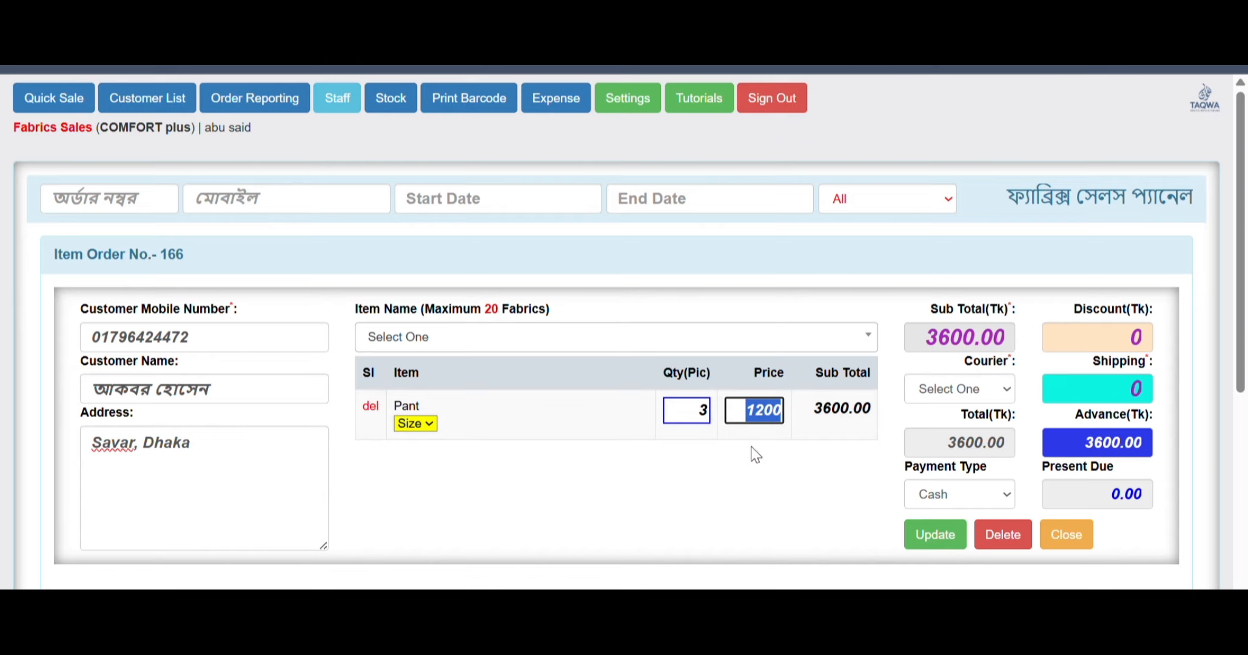
pyautogui.write('1000')
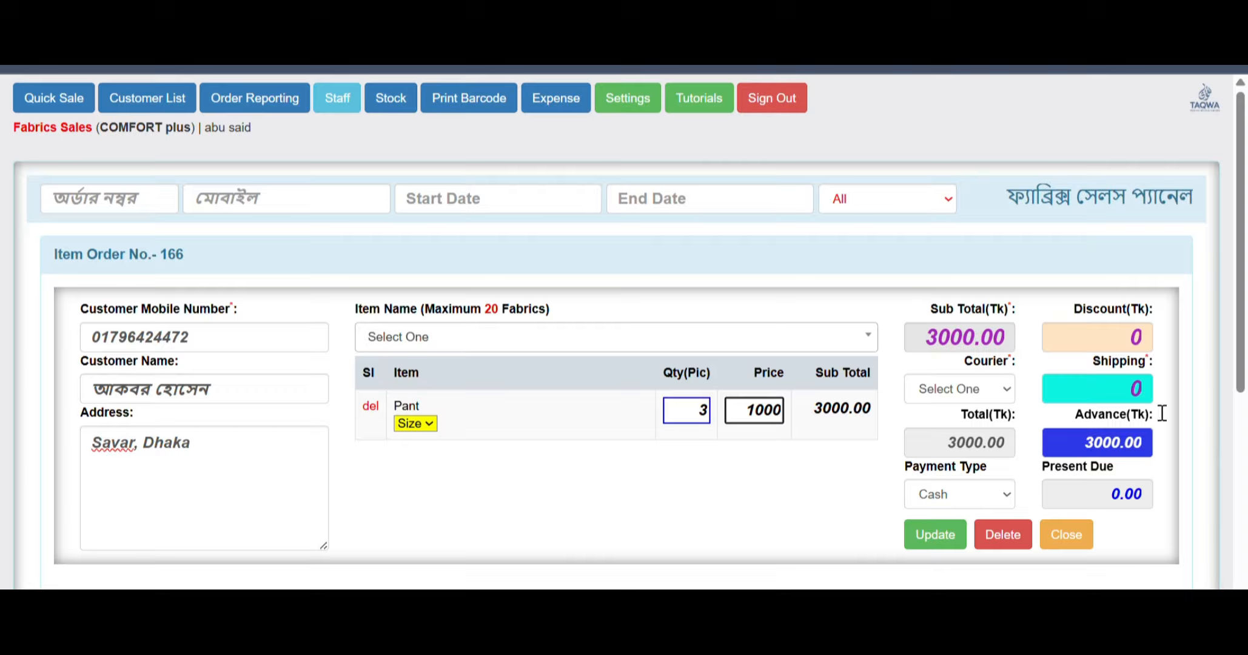
pyautogui.click(929, 537)
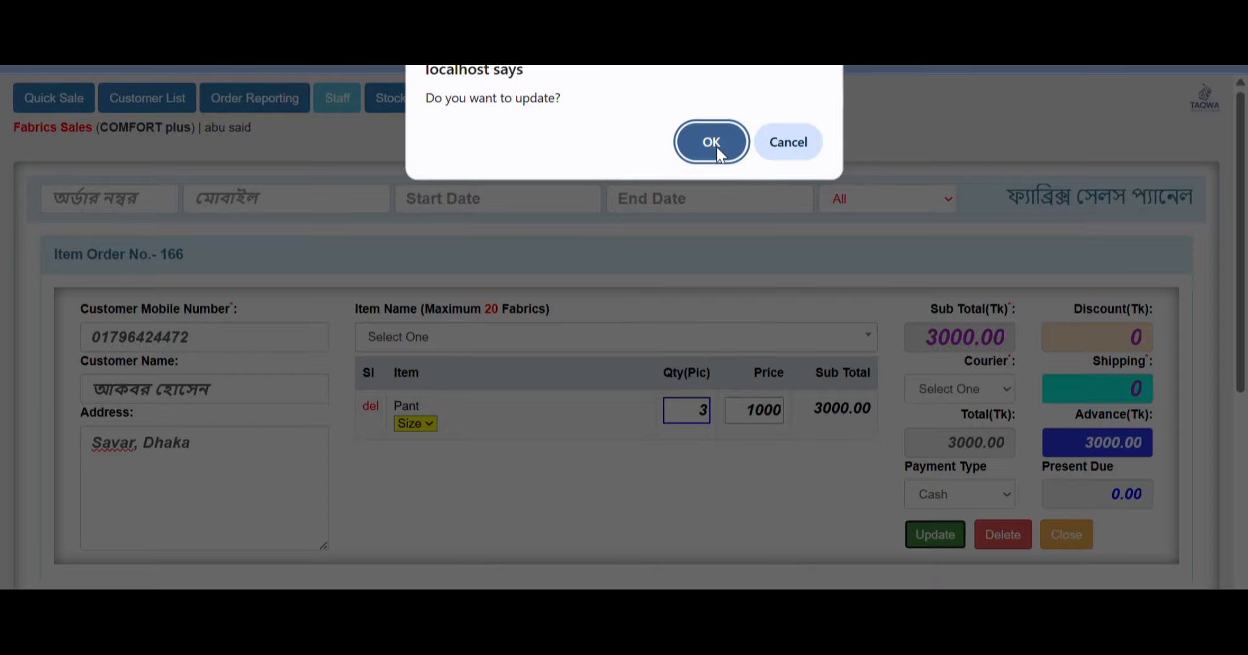
pyautogui.click(712, 143)
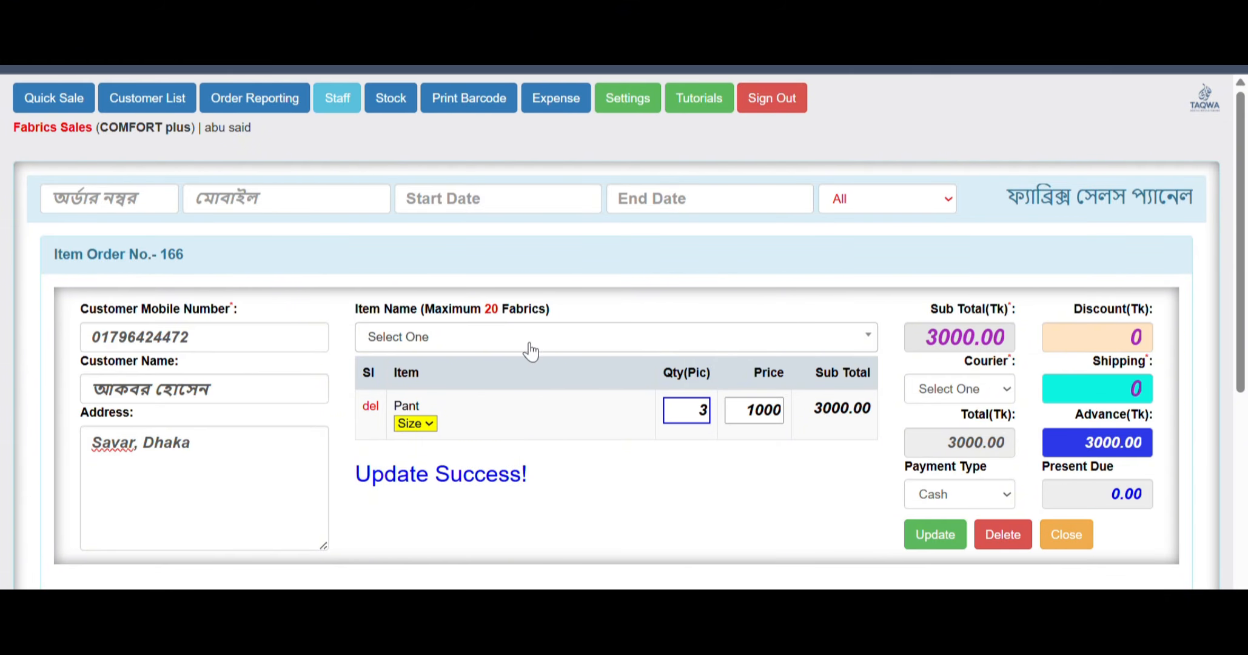
# - Look at the list of items that can be added, close the order editor, and view the newest order's invoice
pyautogui.click(483, 341)
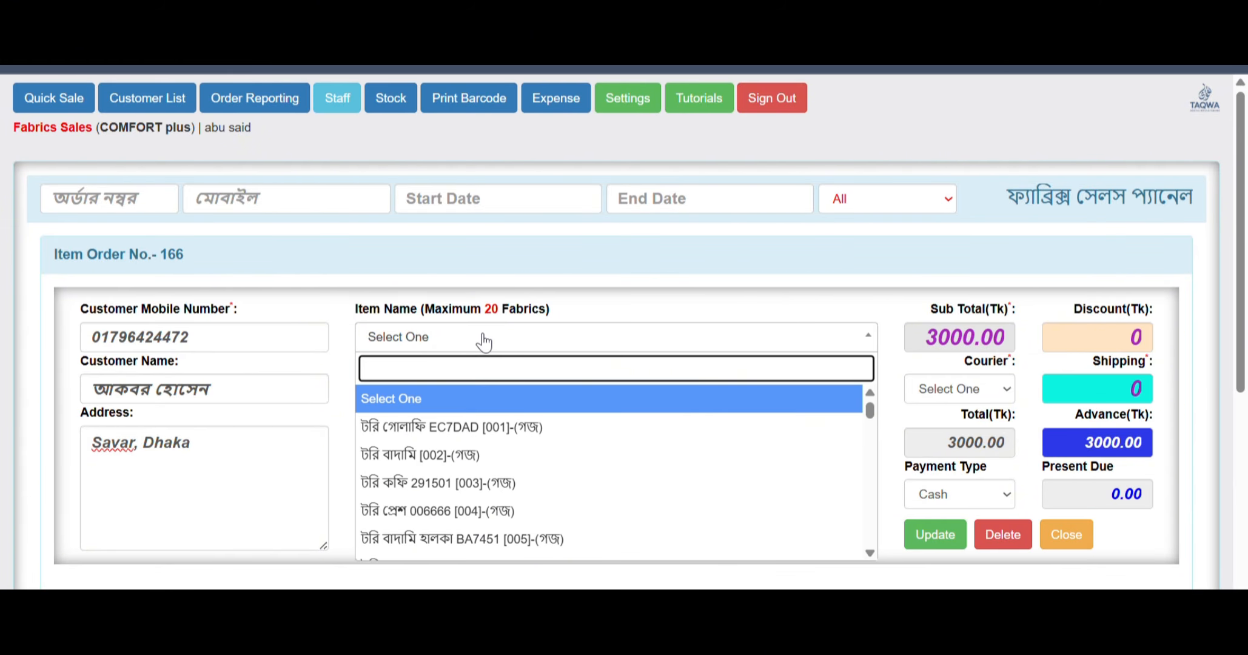
pyautogui.click(361, 284)
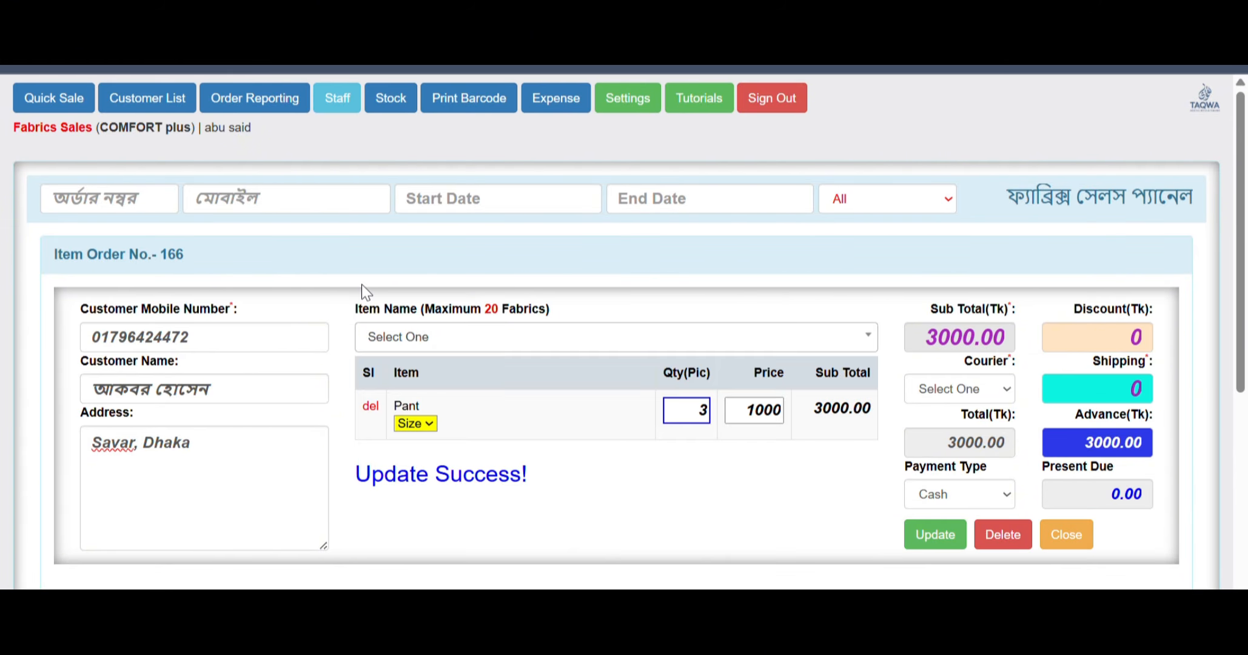
pyautogui.click(1066, 534)
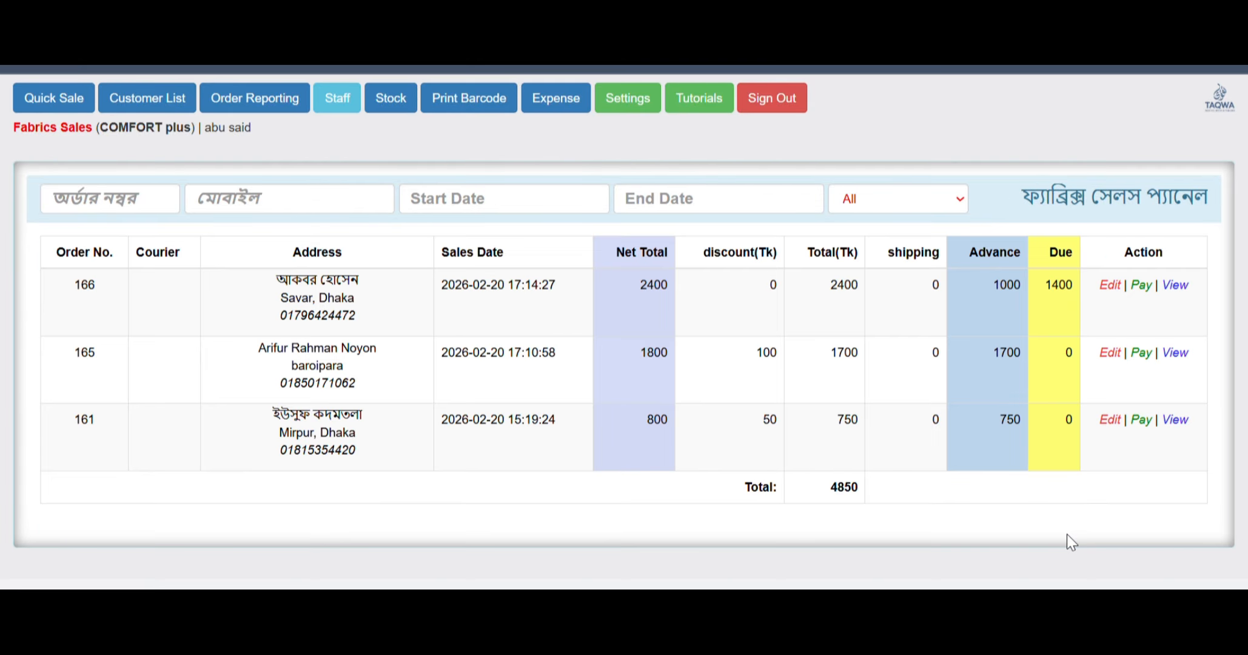
pyautogui.click(1175, 291)
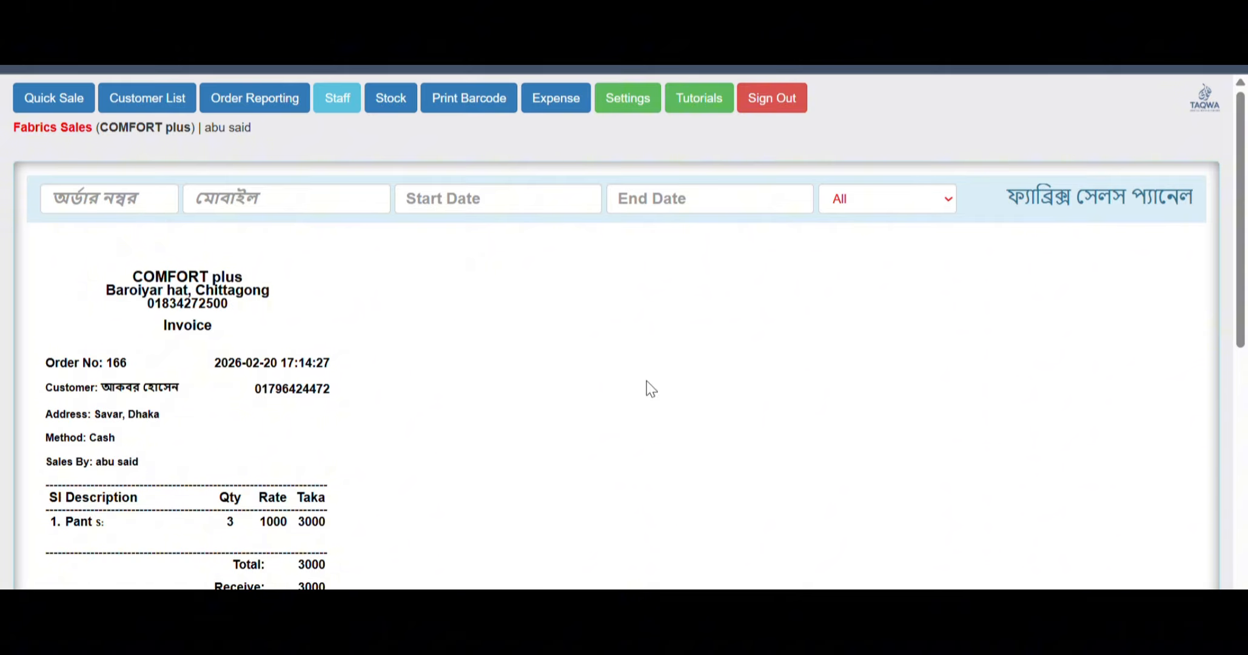
# - Check the Pant line in the displayed invoice's print preview without saving it, and clear the invoice from above the sales list
pyautogui.moveTo(1246, 186); pyautogui.dragTo(1240, 290)
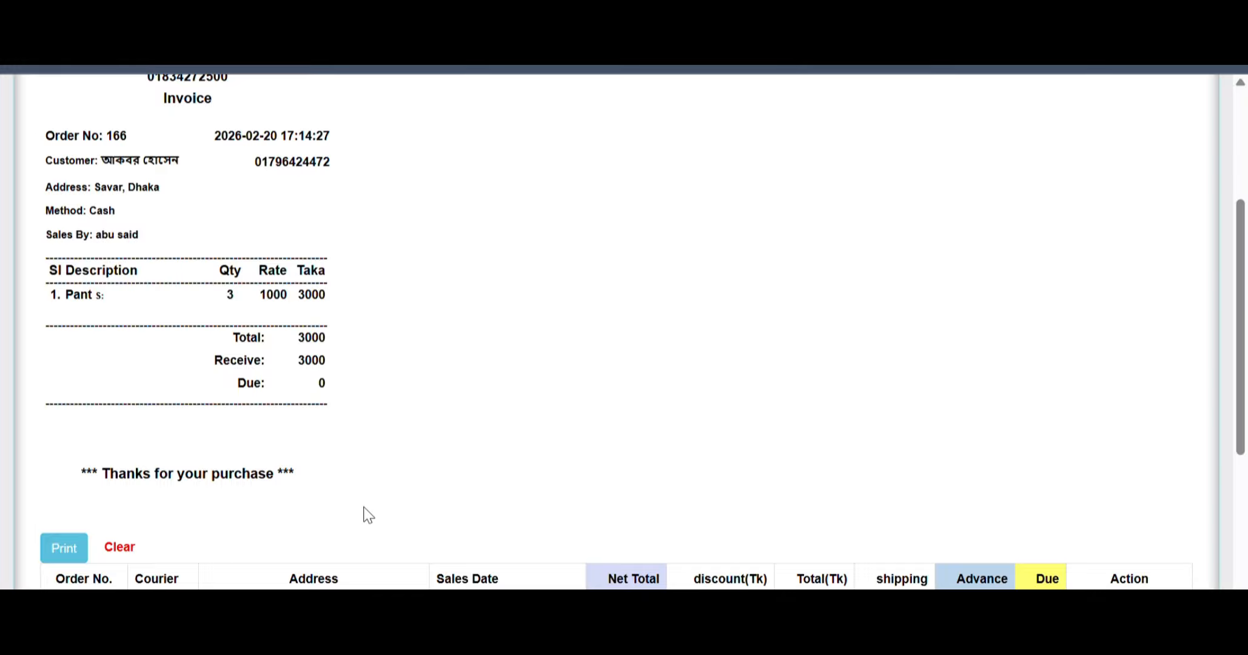
pyautogui.click(64, 548)
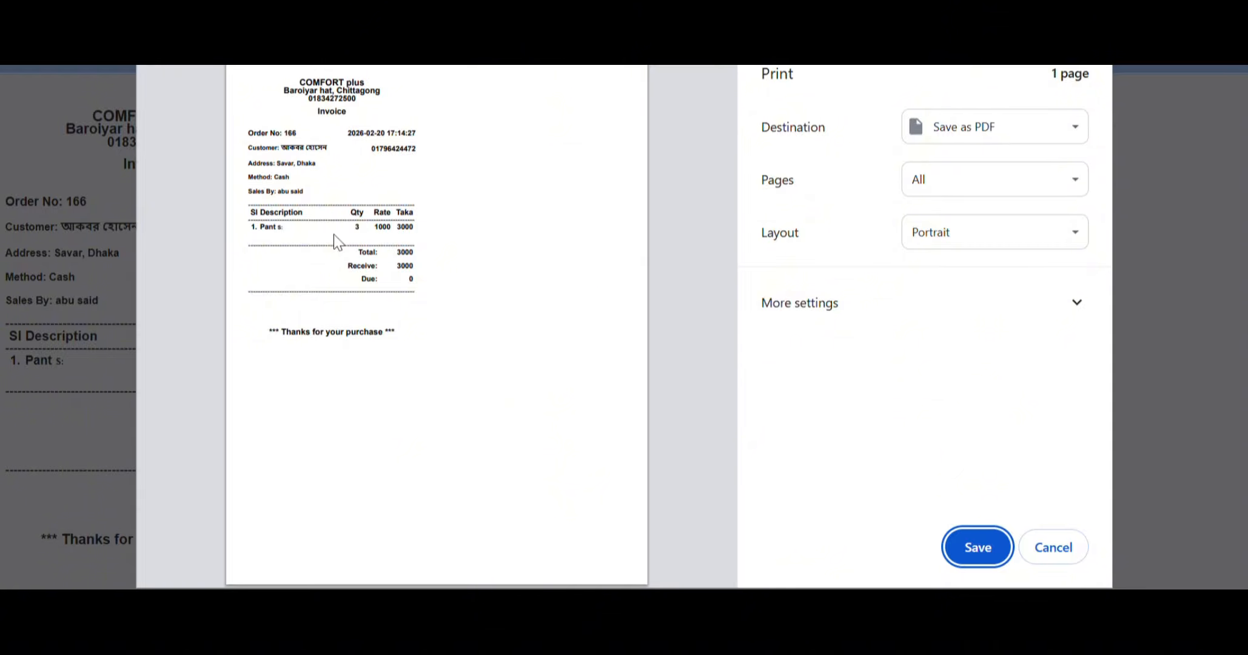
pyautogui.moveTo(270, 229); pyautogui.dragTo(415, 236)
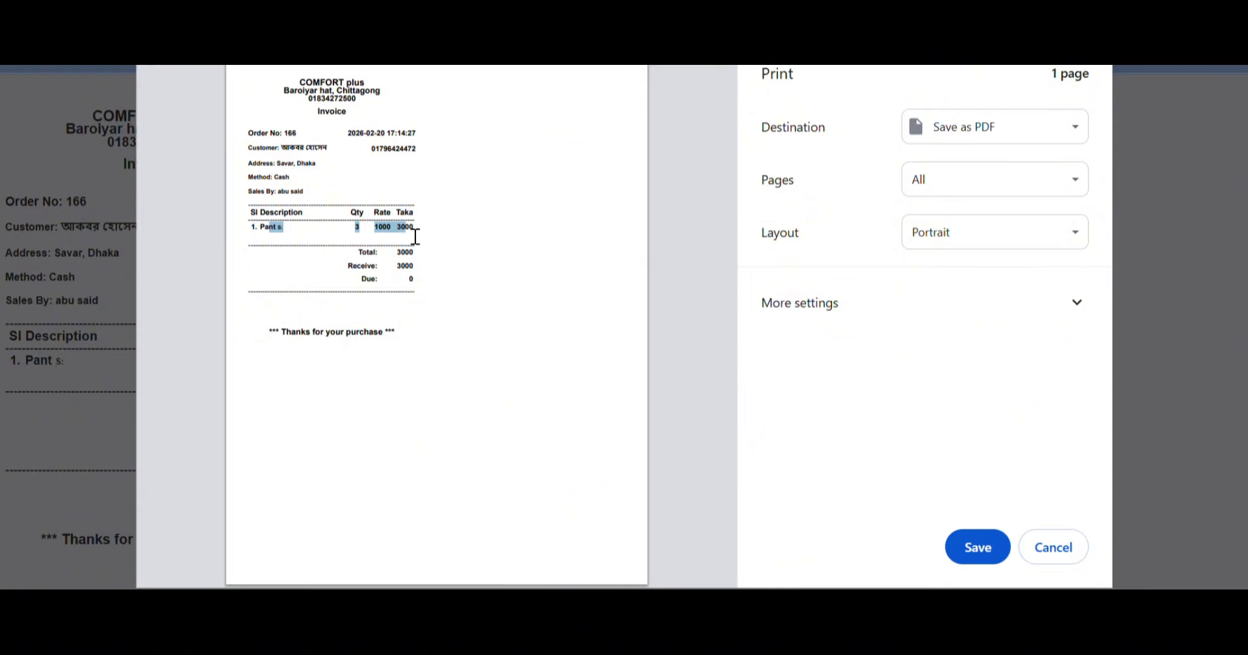
pyautogui.click(1049, 549)
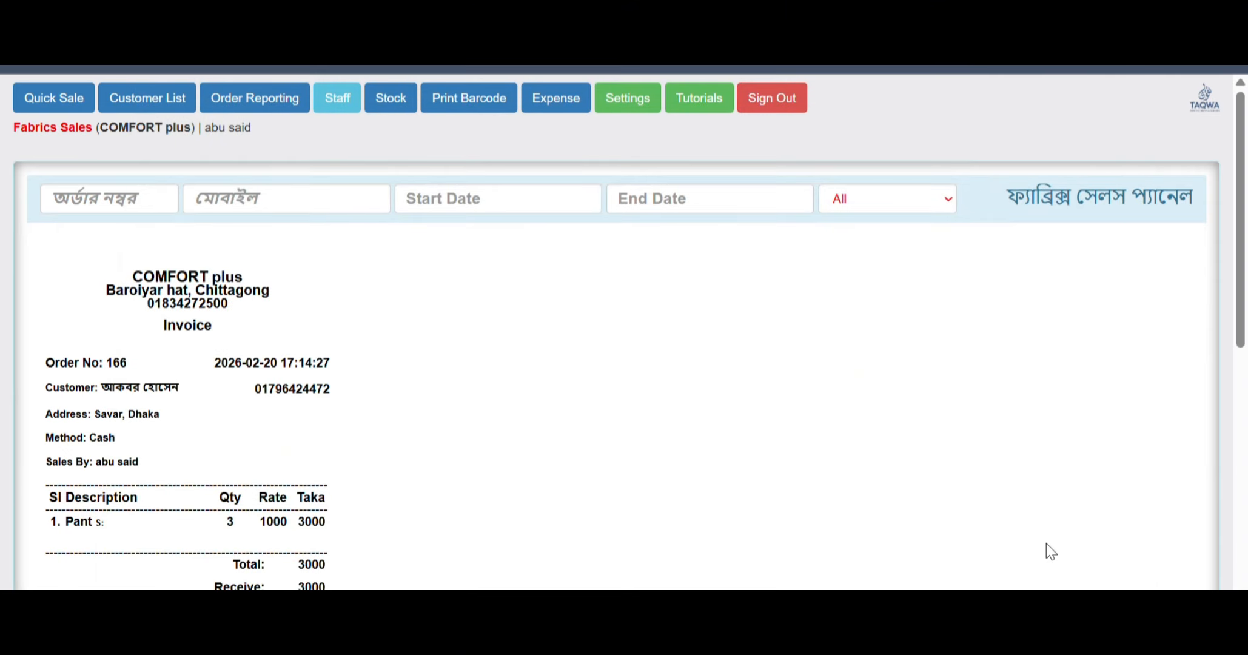
pyautogui.moveTo(1242, 267); pyautogui.dragTo(1231, 406)
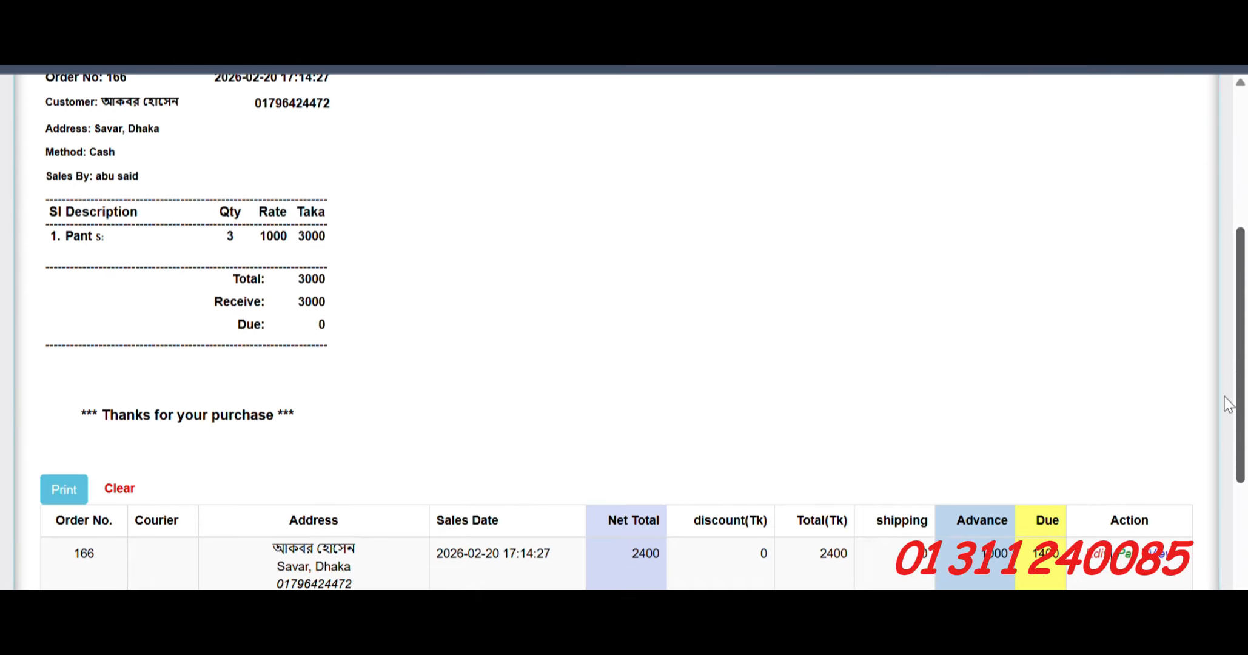
pyautogui.click(133, 487)
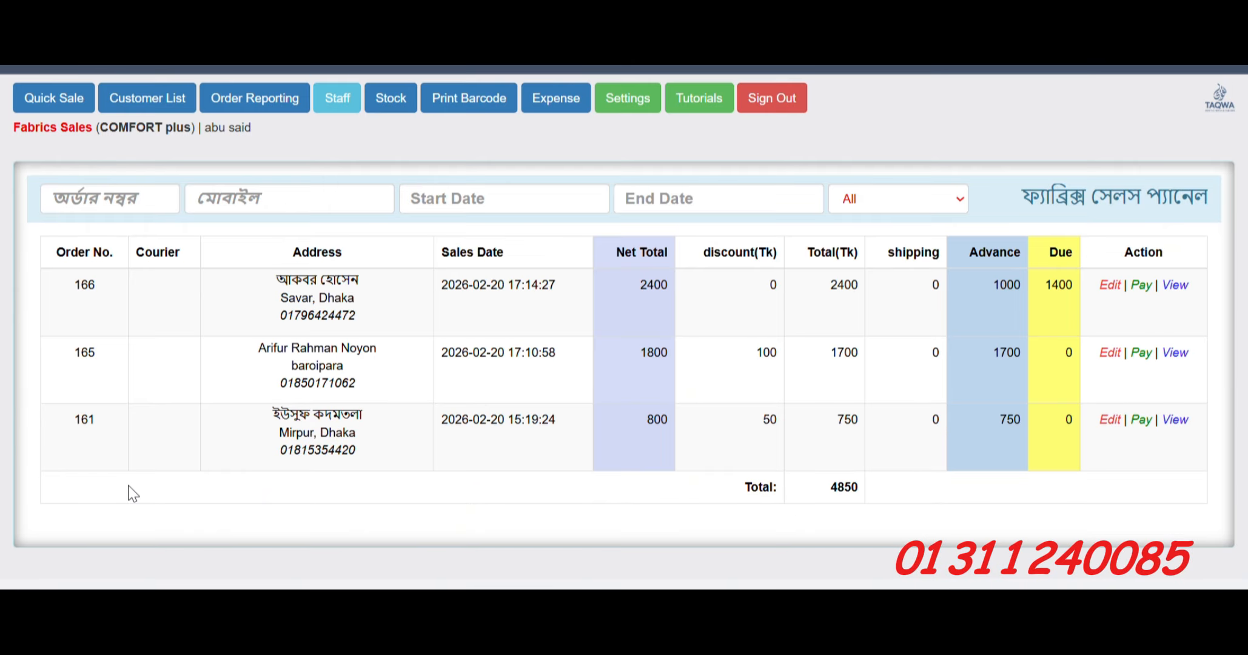